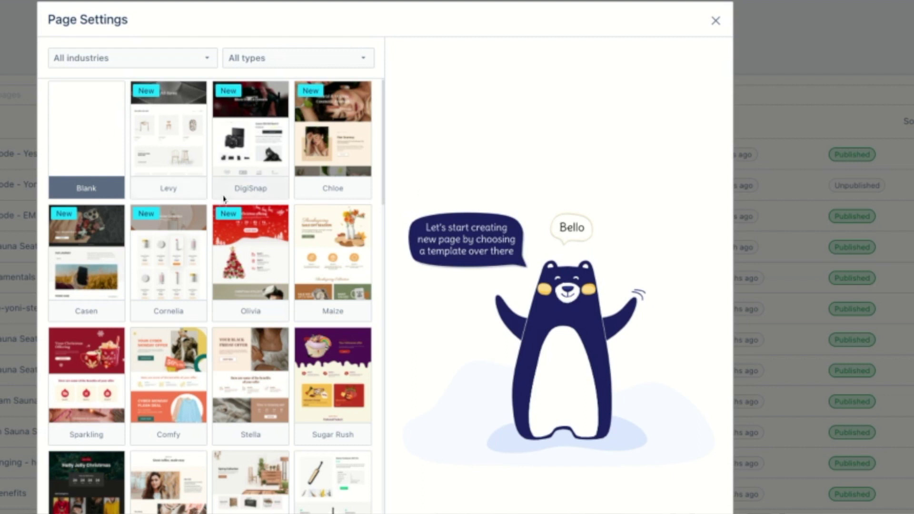
- Look through the page template gallery and preview the Stella template from its benefits section to its testimonials
{"action": "scroll", "coordinate": [224, 198], "scroll_direction": "down", "scroll_amount": 3}
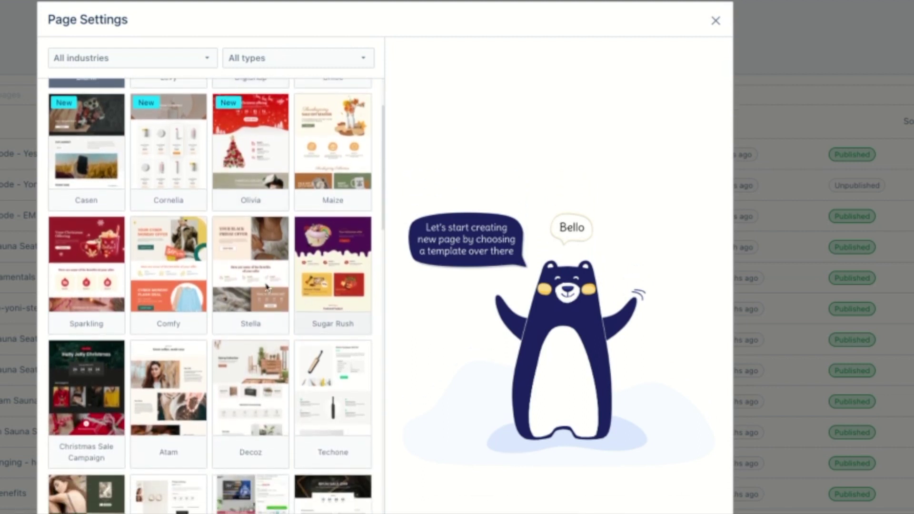
{"action": "left_click", "coordinate": [260, 284]}
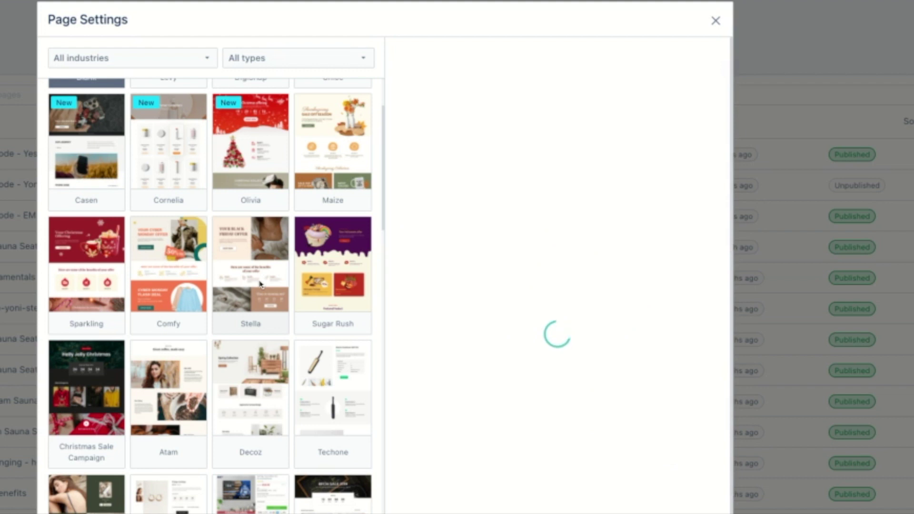
{"action": "scroll", "coordinate": [285, 267], "scroll_direction": "down", "scroll_amount": 1}
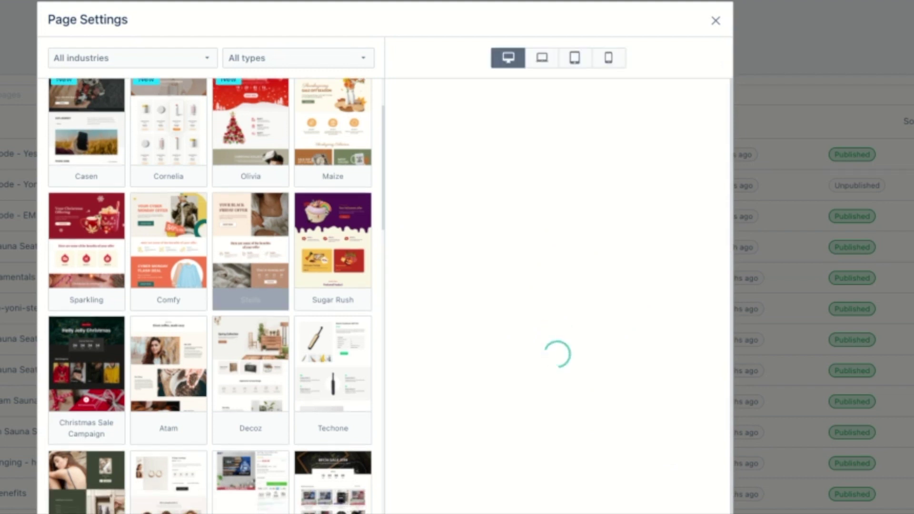
{"action": "scroll", "coordinate": [288, 265], "scroll_direction": "down", "scroll_amount": 1}
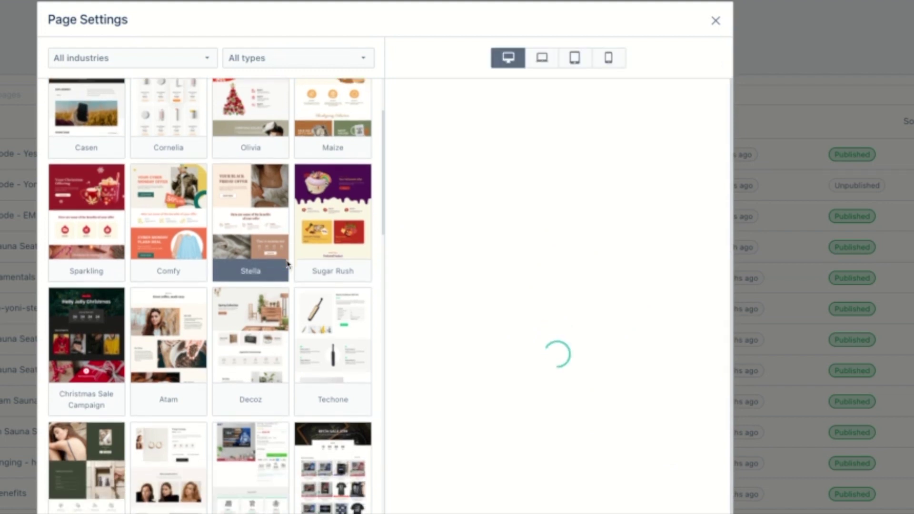
{"action": "scroll", "coordinate": [533, 305], "scroll_direction": "down", "scroll_amount": 6}
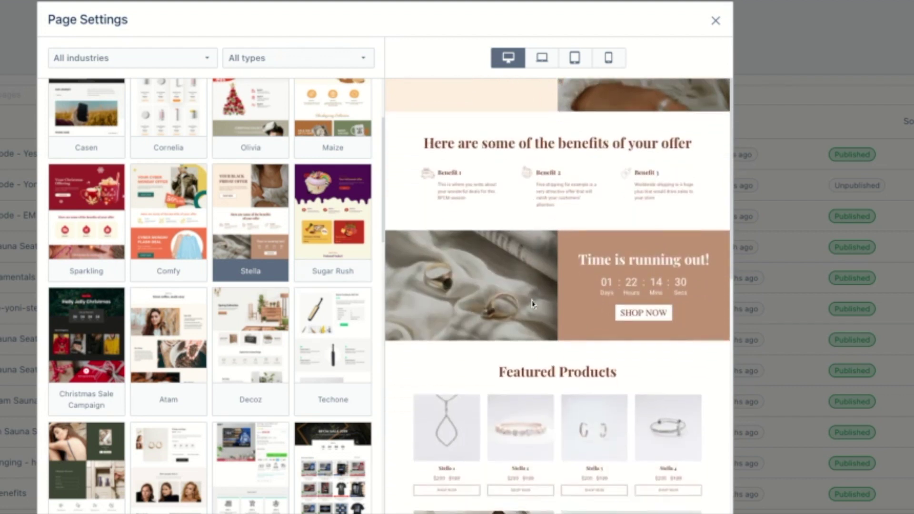
{"action": "scroll", "coordinate": [534, 305], "scroll_direction": "down", "scroll_amount": 8}
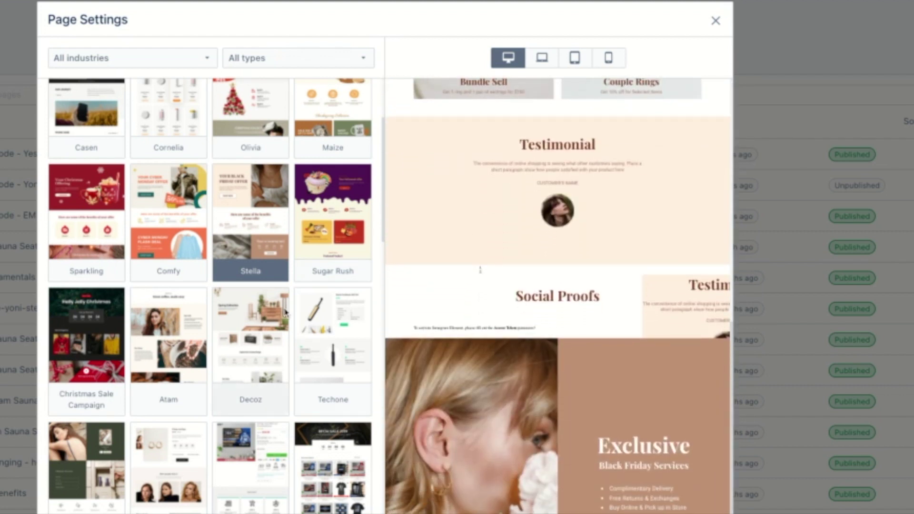
- Choose the Halo template for the new page and look over its desktop preview
{"action": "scroll", "coordinate": [286, 313], "scroll_direction": "down", "scroll_amount": 4}
{"action": "scroll", "coordinate": [285, 313], "scroll_direction": "down", "scroll_amount": 8}
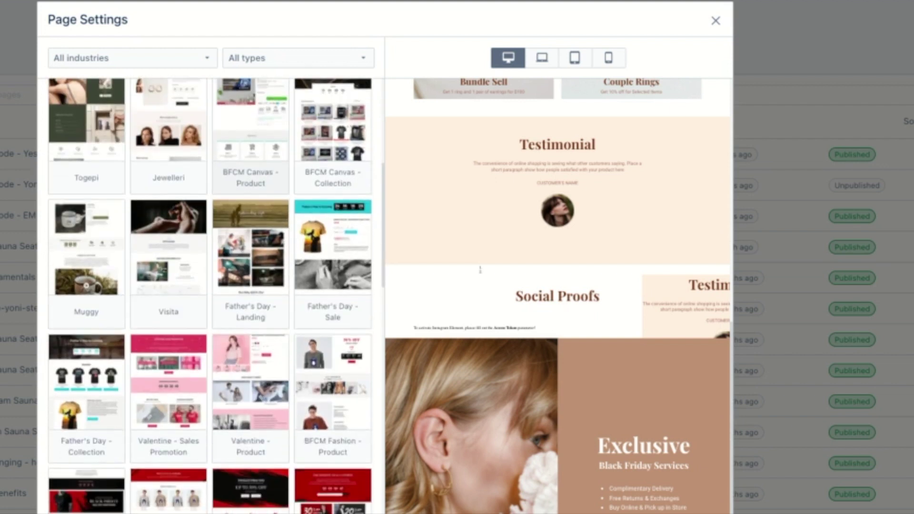
{"action": "scroll", "coordinate": [210, 295], "scroll_direction": "down", "scroll_amount": 4}
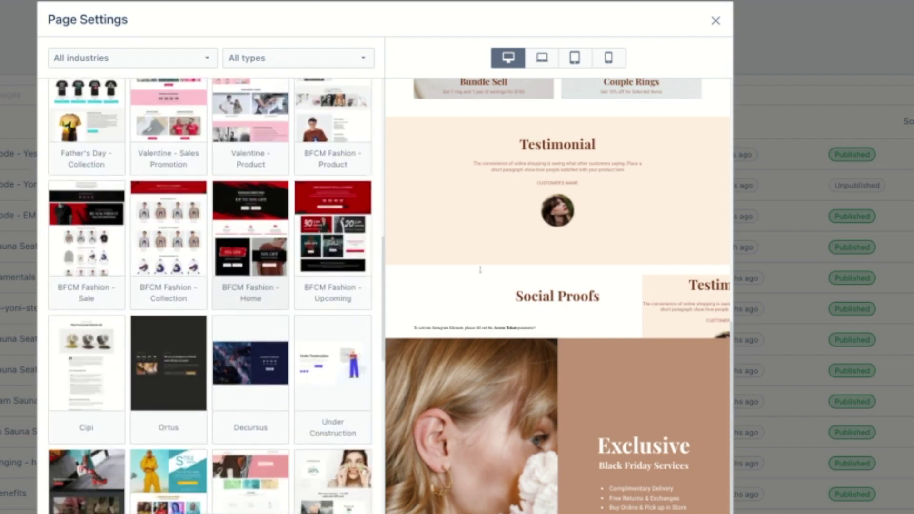
{"action": "scroll", "coordinate": [210, 296], "scroll_direction": "down", "scroll_amount": 2}
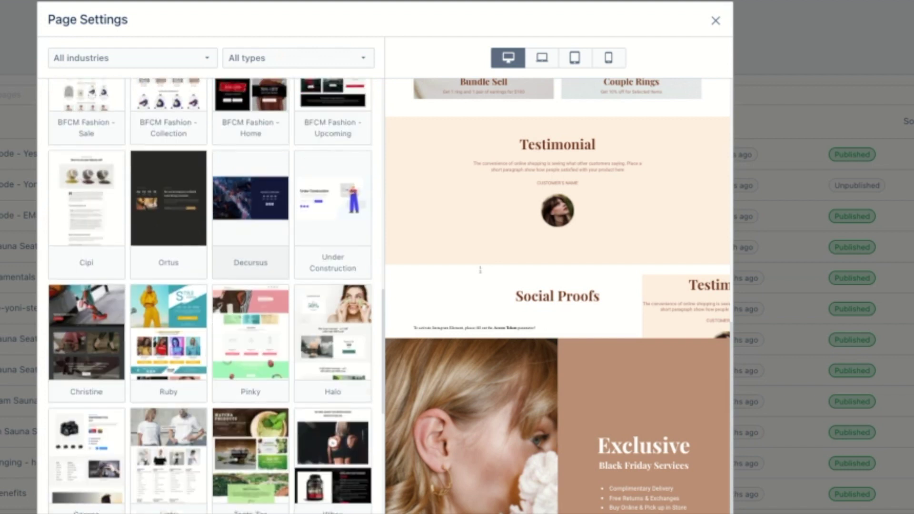
{"action": "left_click", "coordinate": [344, 348]}
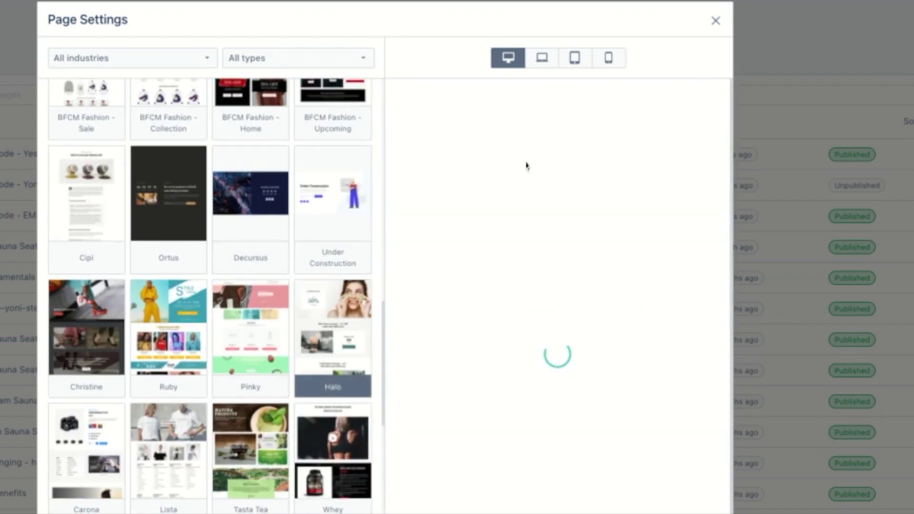
{"action": "scroll", "coordinate": [554, 265], "scroll_direction": "down", "scroll_amount": 4}
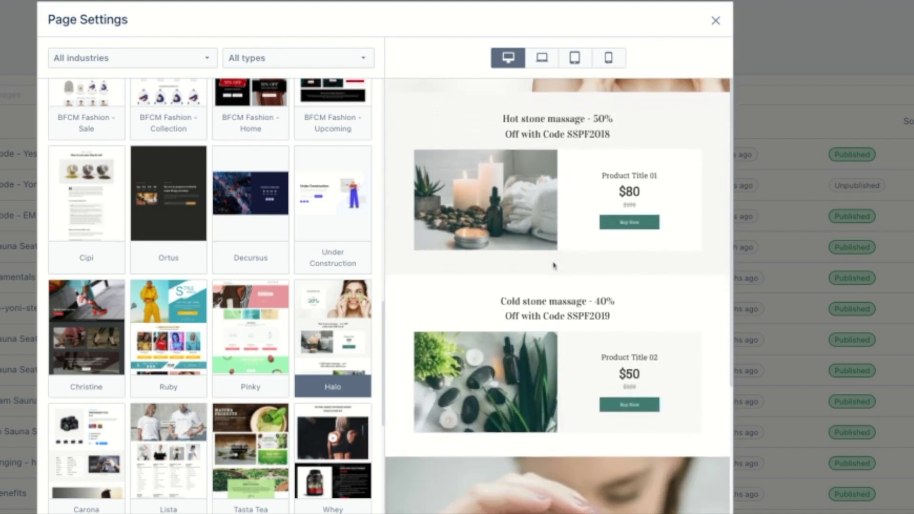
{"action": "scroll", "coordinate": [554, 265], "scroll_direction": "up", "scroll_amount": 4}
{"action": "scroll", "coordinate": [559, 295], "scroll_direction": "up", "scroll_amount": 1}
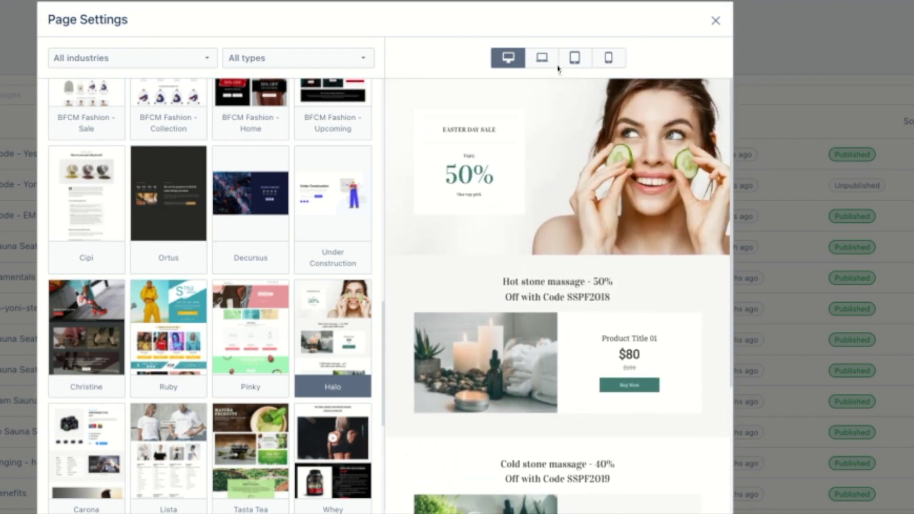
- Check the mobile preview of the Halo template and look over the remaining templates in the gallery
{"action": "left_click", "coordinate": [610, 61]}
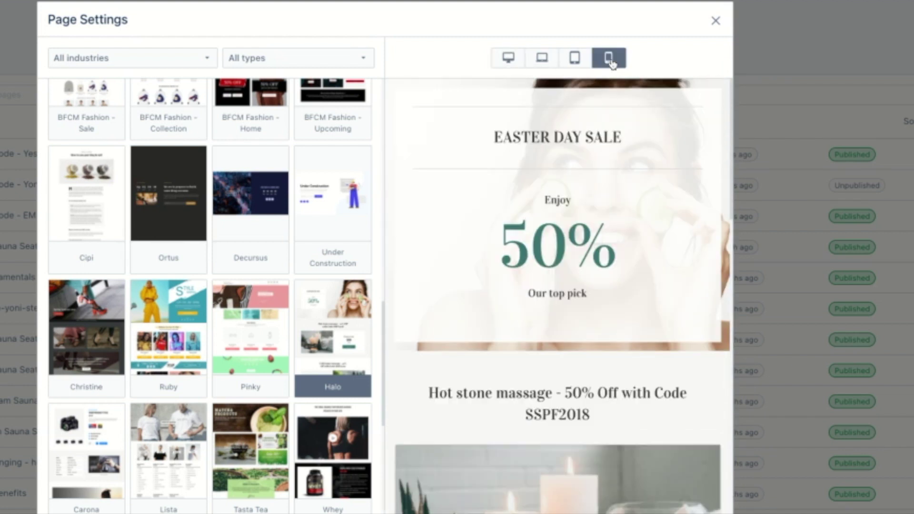
{"action": "scroll", "coordinate": [617, 264], "scroll_direction": "down", "scroll_amount": 4}
{"action": "scroll", "coordinate": [617, 265], "scroll_direction": "up", "scroll_amount": 1}
{"action": "scroll", "coordinate": [617, 265], "scroll_direction": "up", "scroll_amount": 2}
{"action": "scroll", "coordinate": [168, 399], "scroll_direction": "down", "scroll_amount": 6}
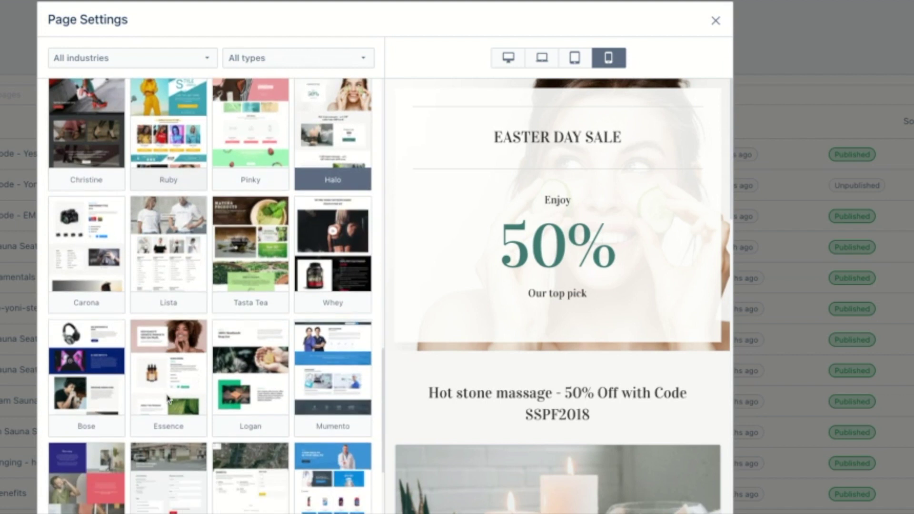
{"action": "scroll", "coordinate": [167, 399], "scroll_direction": "up", "scroll_amount": 7}
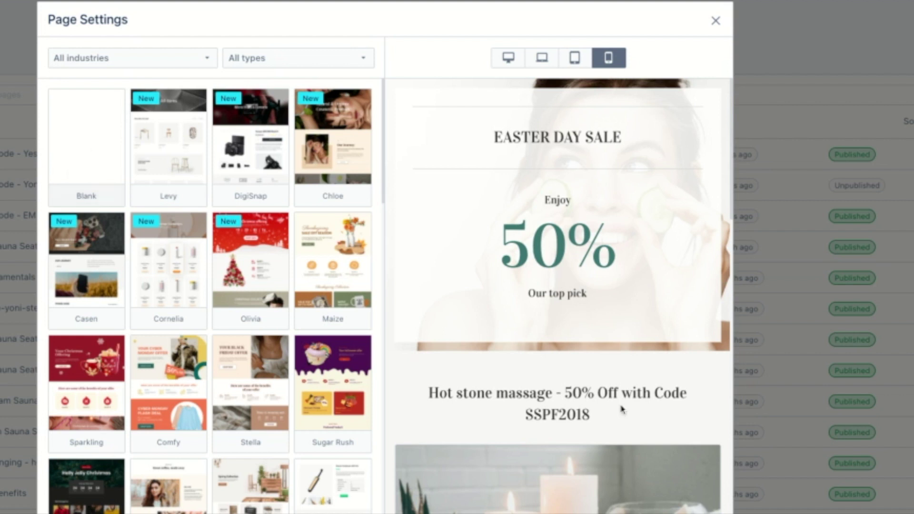
{"action": "scroll", "coordinate": [616, 453], "scroll_direction": "down", "scroll_amount": 10}
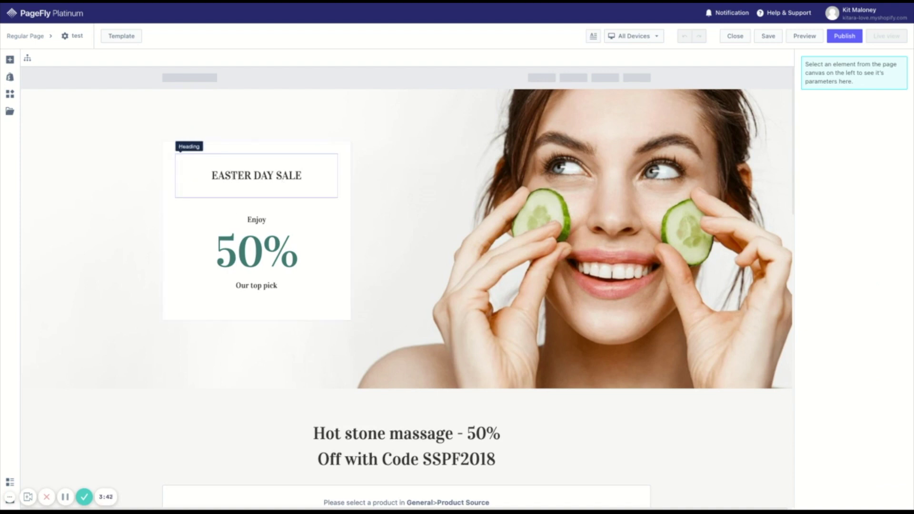
- Clear the content color of the EASTER DAY SALE heading and view its available font families
{"action": "left_click", "coordinate": [232, 175]}
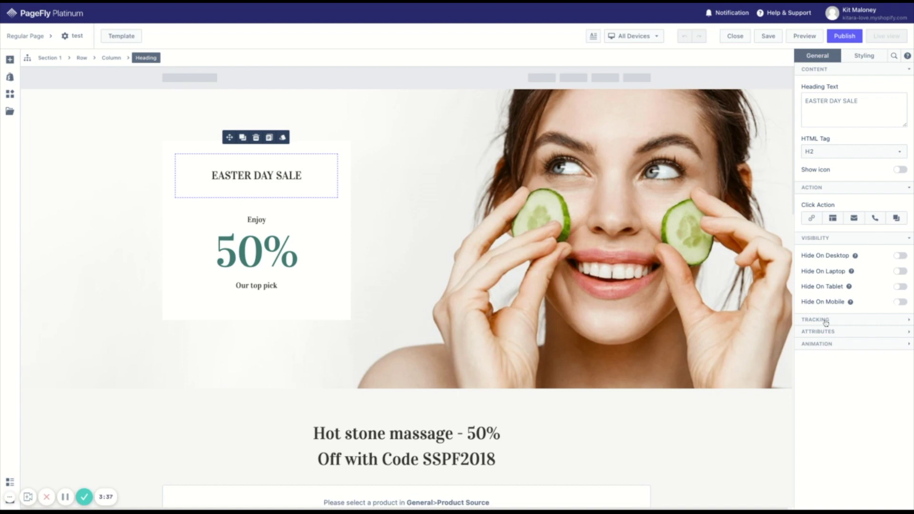
{"action": "left_click_drag", "start_coordinate": [862, 110], "coordinate": [843, 108]}
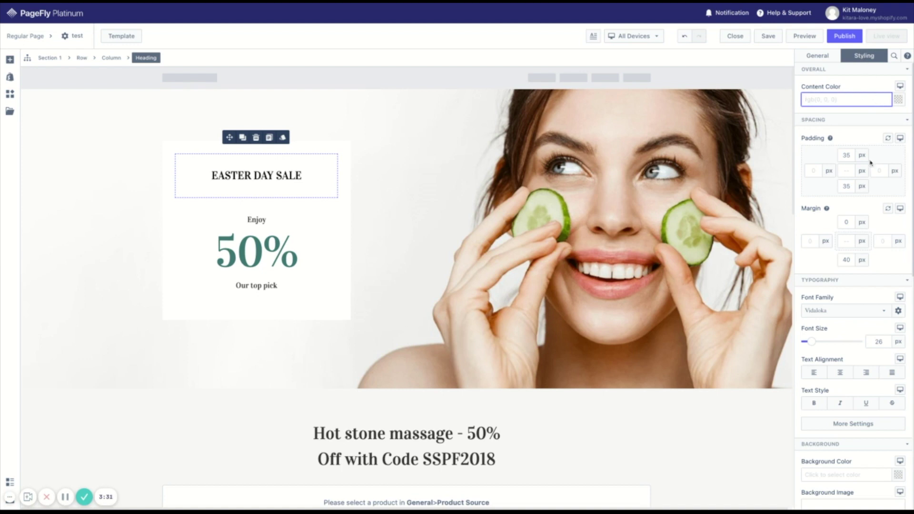
{"action": "left_click", "coordinate": [864, 313]}
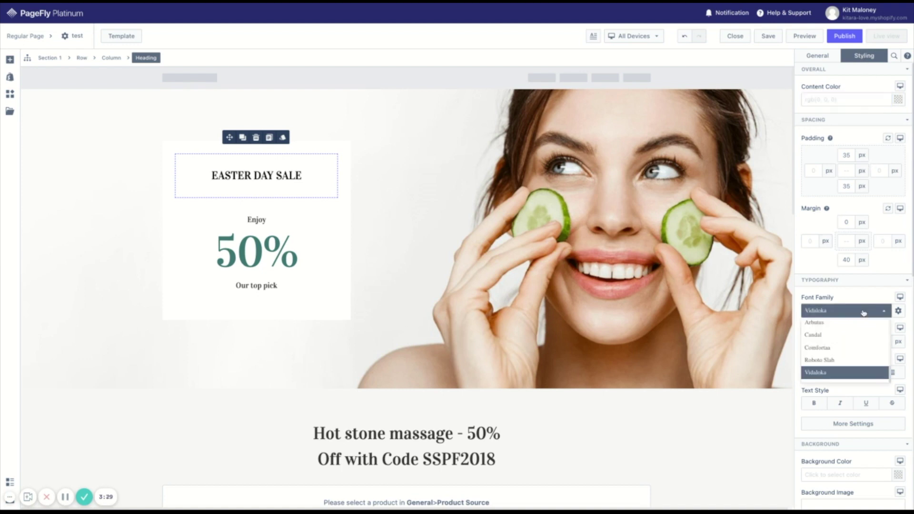
{"action": "left_click", "coordinate": [868, 298]}
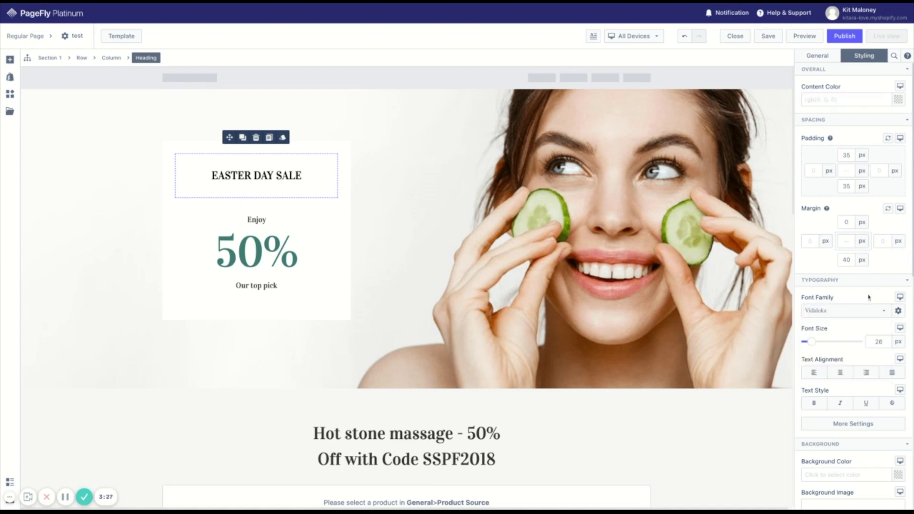
- Examine the heading's typography, background, border, display and custom CSS styling options
{"action": "scroll", "coordinate": [868, 297], "scroll_direction": "down", "scroll_amount": 2}
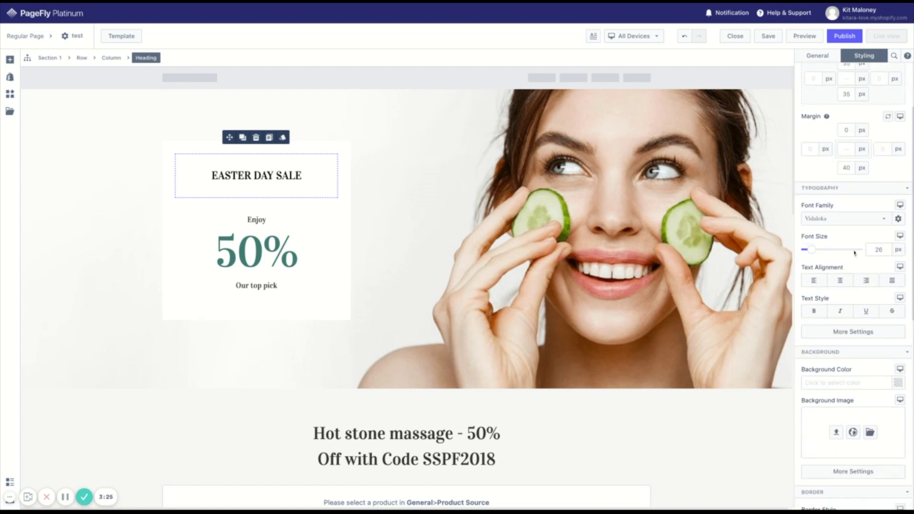
{"action": "scroll", "coordinate": [855, 252], "scroll_direction": "down", "scroll_amount": 1}
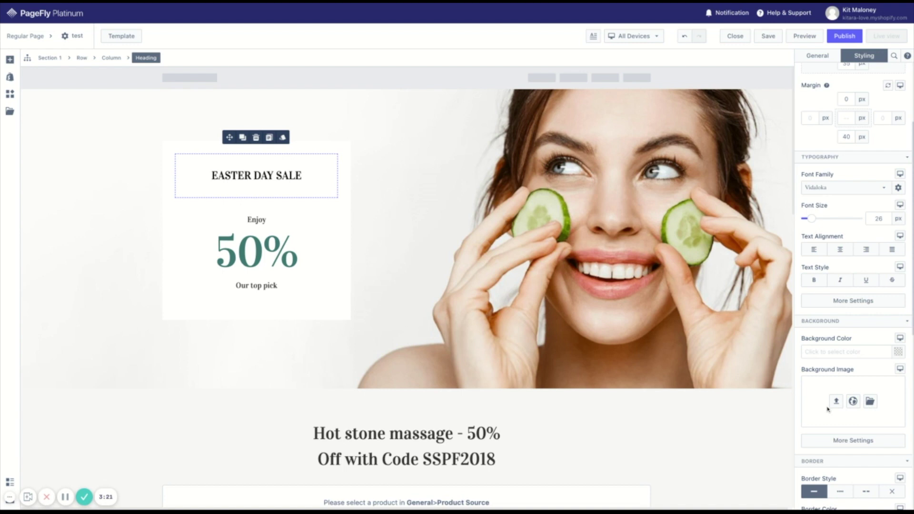
{"action": "scroll", "coordinate": [900, 418], "scroll_direction": "down", "scroll_amount": 1}
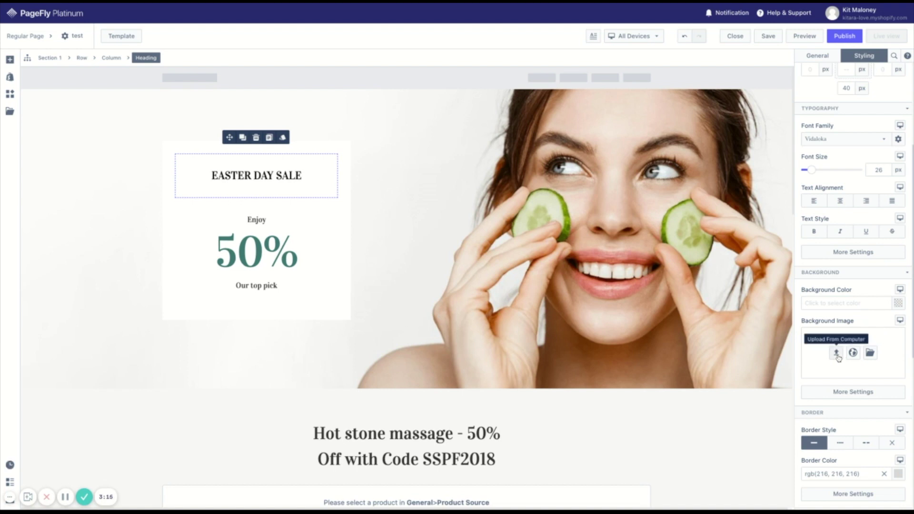
{"action": "scroll", "coordinate": [838, 358], "scroll_direction": "down", "scroll_amount": 3}
{"action": "scroll", "coordinate": [853, 286], "scroll_direction": "down", "scroll_amount": 3}
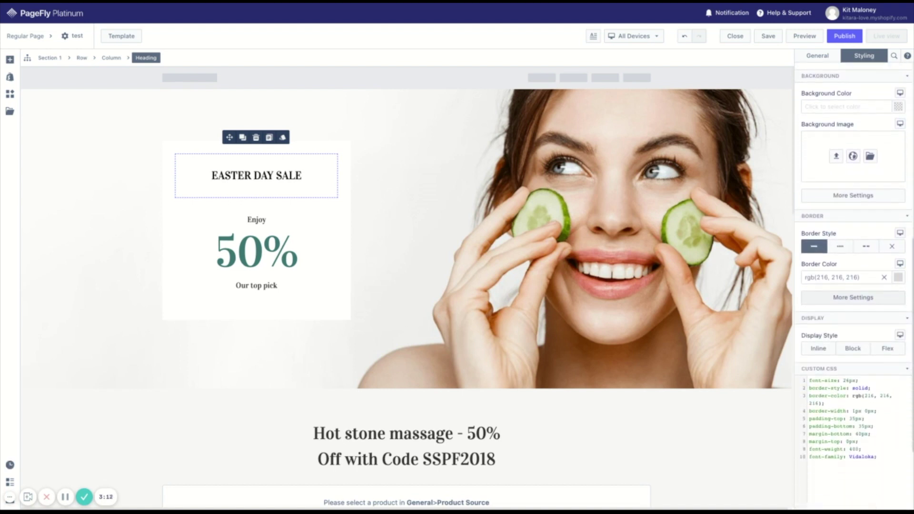
{"action": "scroll", "coordinate": [854, 286], "scroll_direction": "down", "scroll_amount": 1}
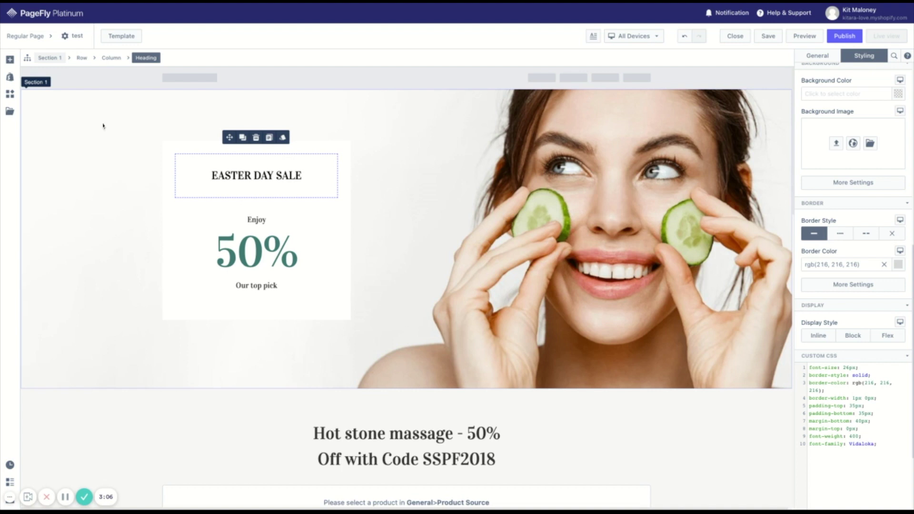
- Inspect the styling of Section 1, its white text column and the slideshow further down the page
{"action": "left_click", "coordinate": [38, 85]}
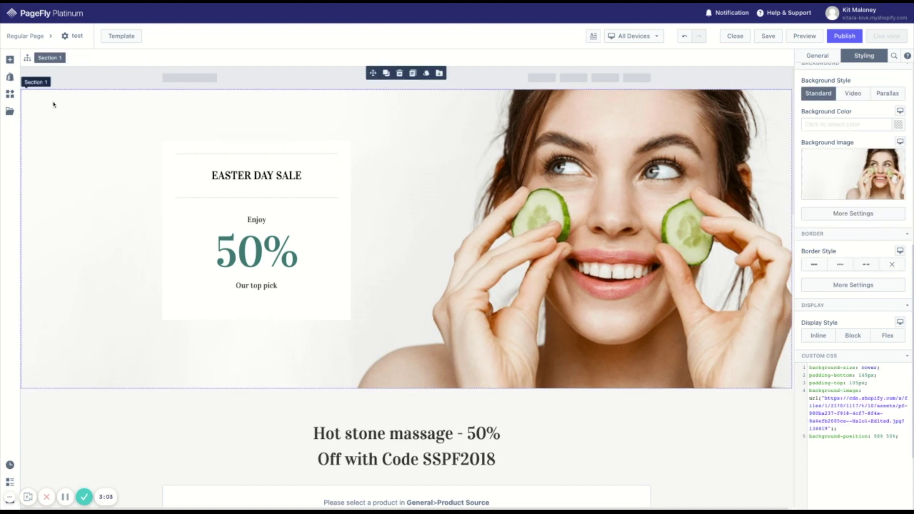
{"action": "left_click", "coordinate": [200, 149]}
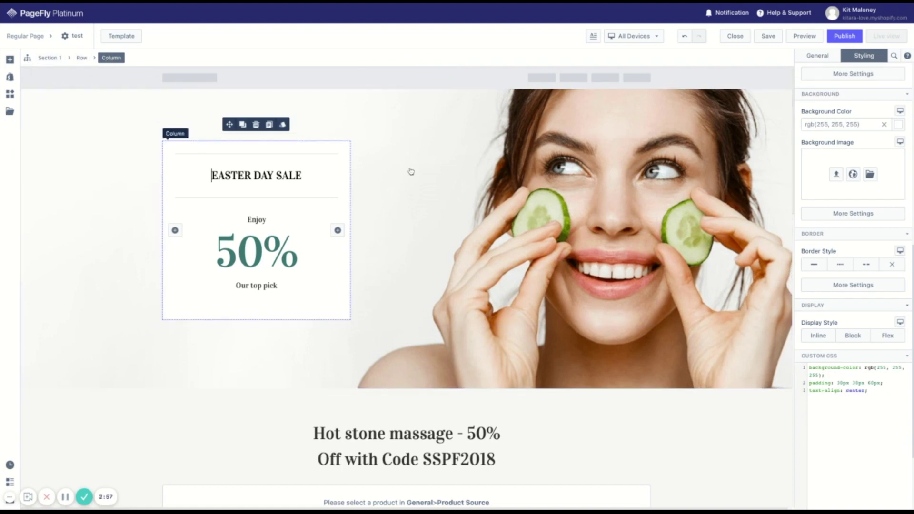
{"action": "scroll", "coordinate": [412, 172], "scroll_direction": "down", "scroll_amount": 4}
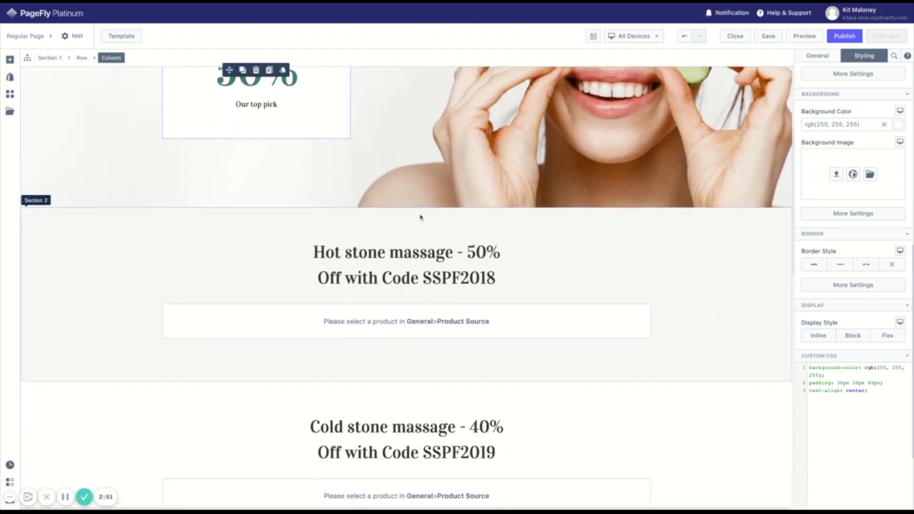
{"action": "scroll", "coordinate": [459, 316], "scroll_direction": "down", "scroll_amount": 3}
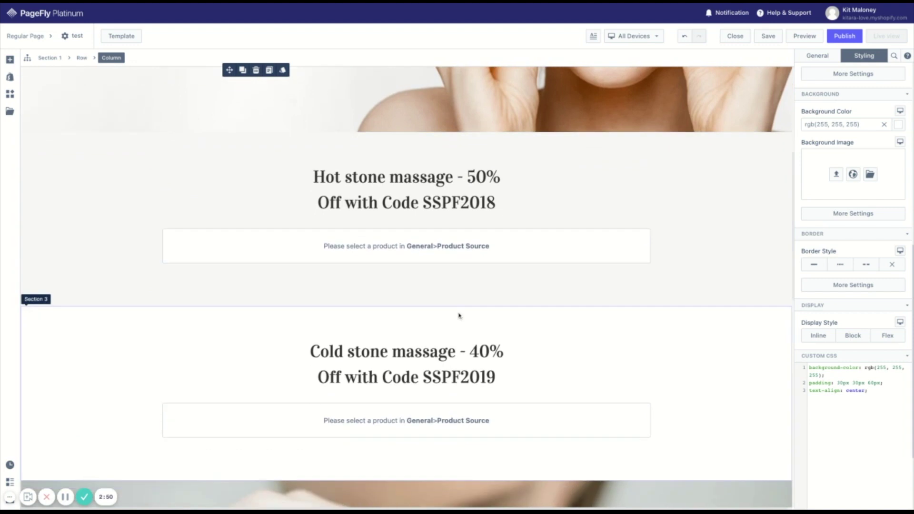
{"action": "scroll", "coordinate": [406, 310], "scroll_direction": "down", "scroll_amount": 5}
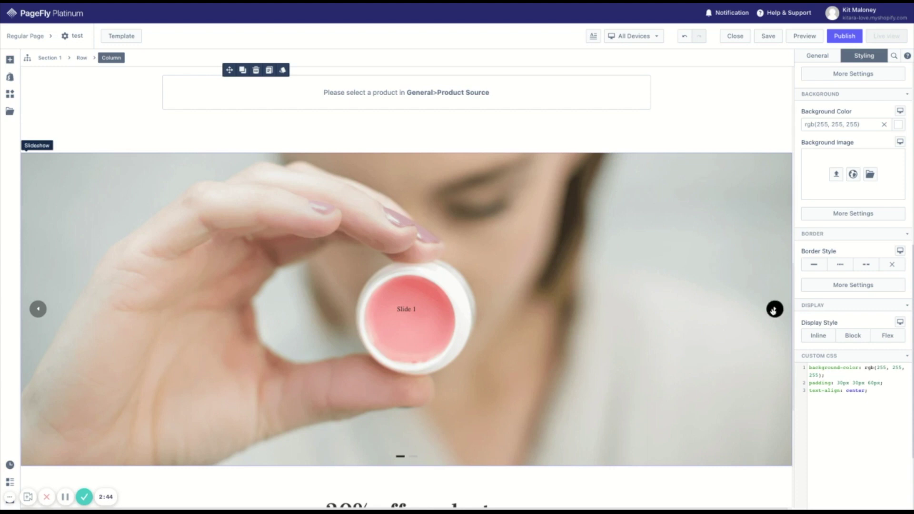
{"action": "left_click", "coordinate": [533, 323]}
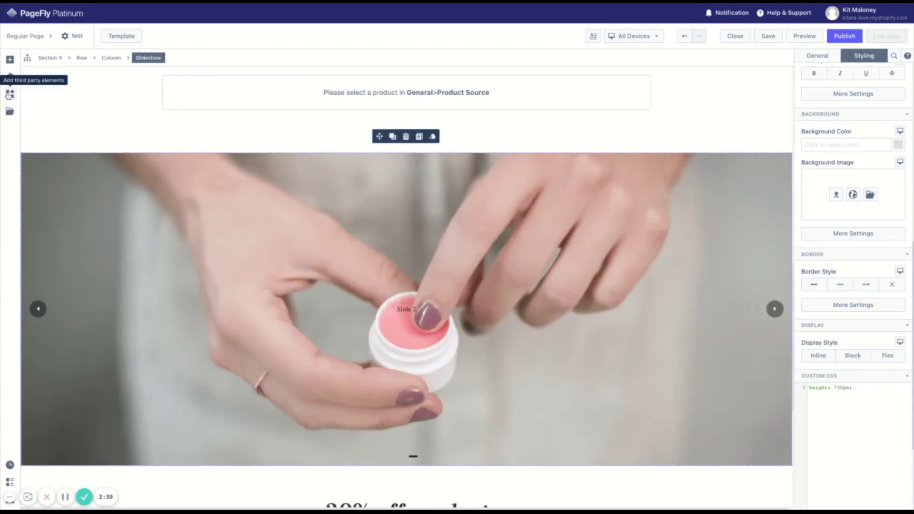
- Browse the page elements that can be added, viewing the layout and tabs variants and the media, social and advanced groups
{"action": "left_click", "coordinate": [11, 60]}
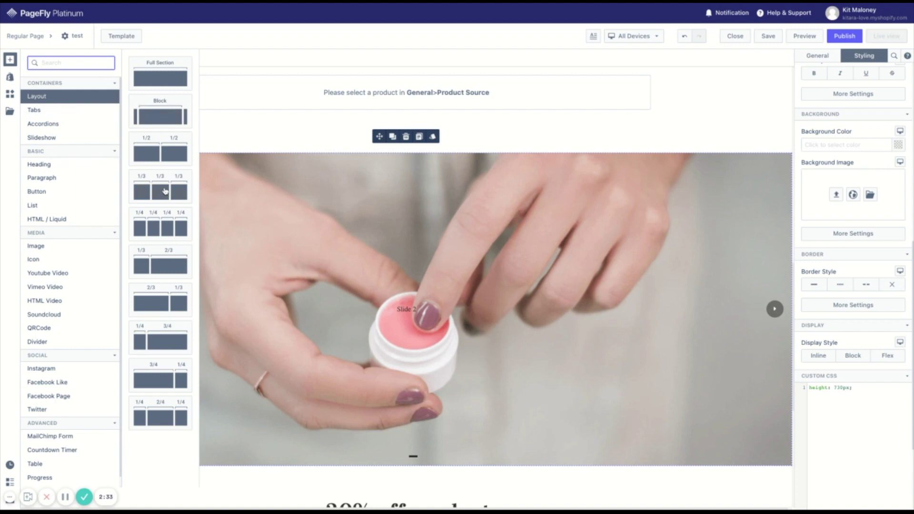
{"action": "left_click", "coordinate": [49, 114]}
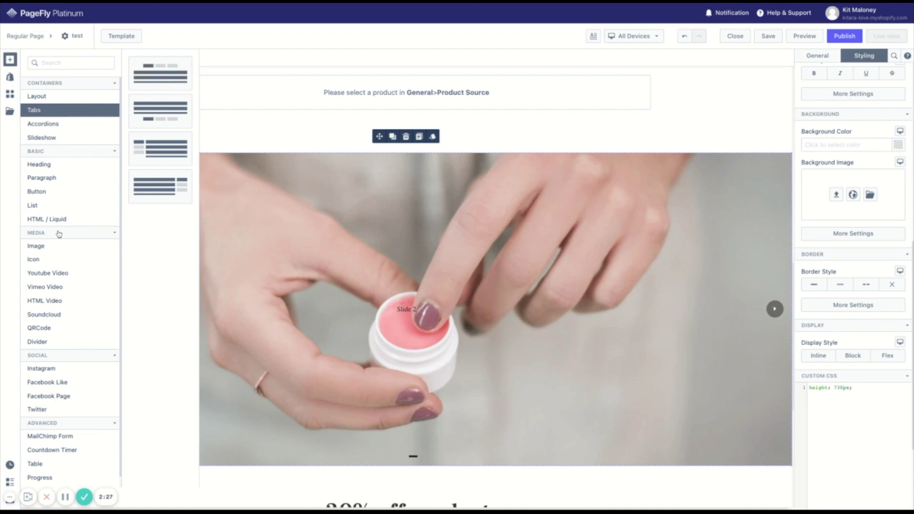
{"action": "scroll", "coordinate": [59, 233], "scroll_direction": "down", "scroll_amount": 1}
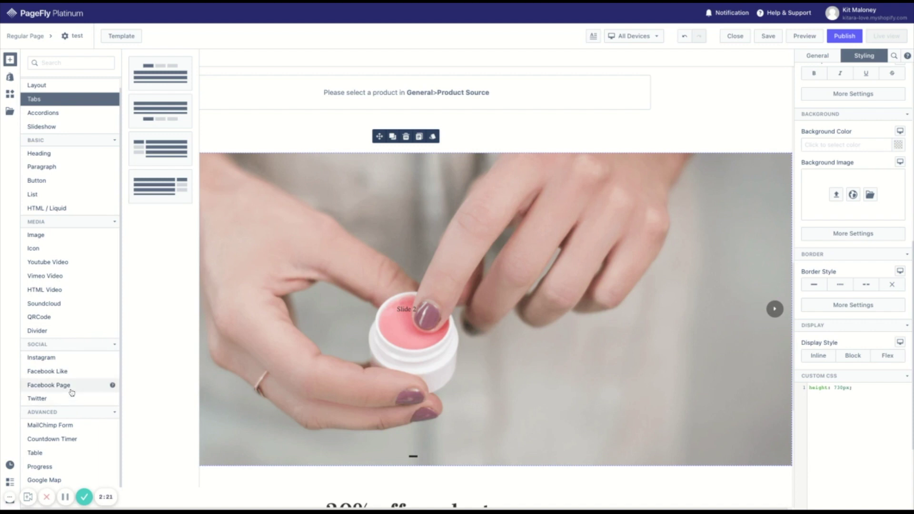
{"action": "scroll", "coordinate": [72, 391], "scroll_direction": "up", "scroll_amount": 1}
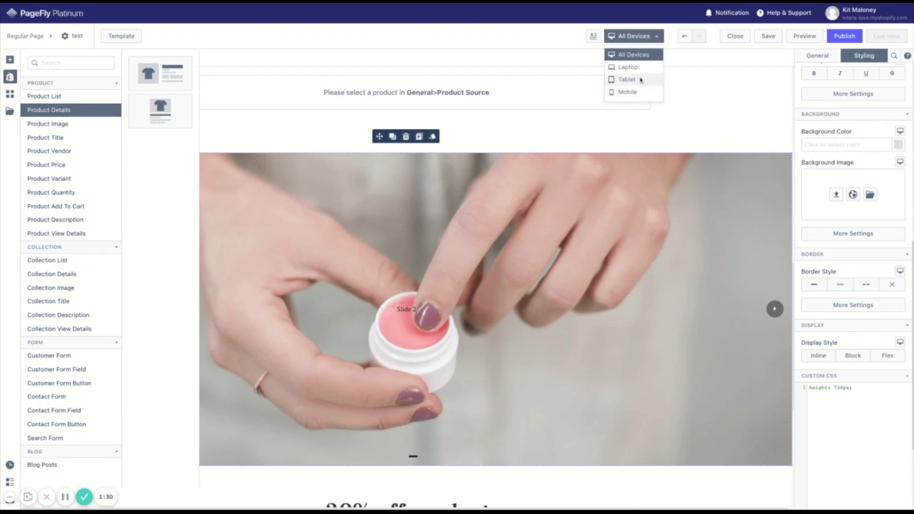
- Switch the page to the mobile view and look over its layout from the newsletter up to the EASTER DAY SALE banner
{"action": "left_click", "coordinate": [641, 93]}
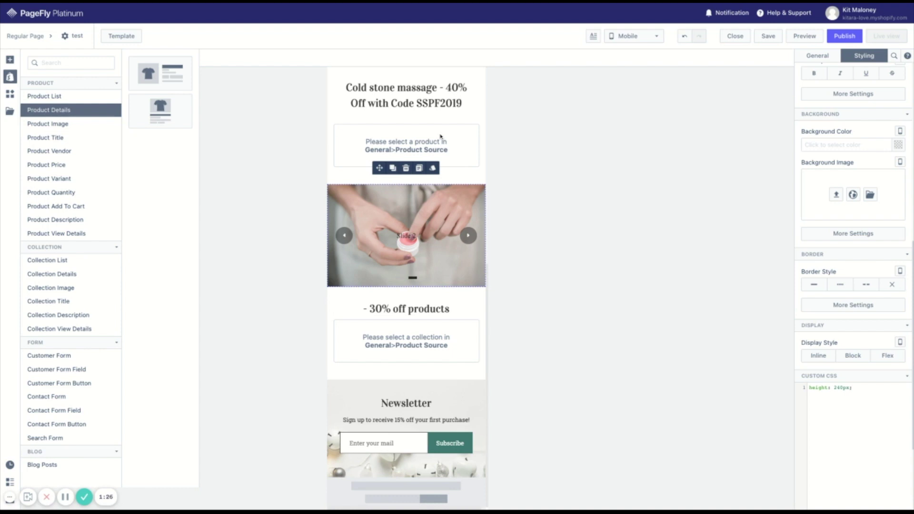
{"action": "left_click", "coordinate": [289, 175]}
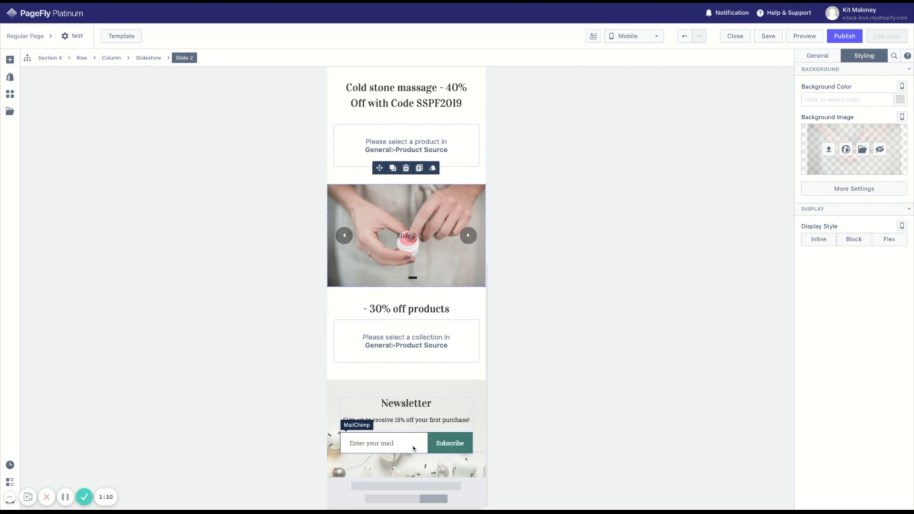
{"action": "scroll", "coordinate": [413, 448], "scroll_direction": "up", "scroll_amount": 8}
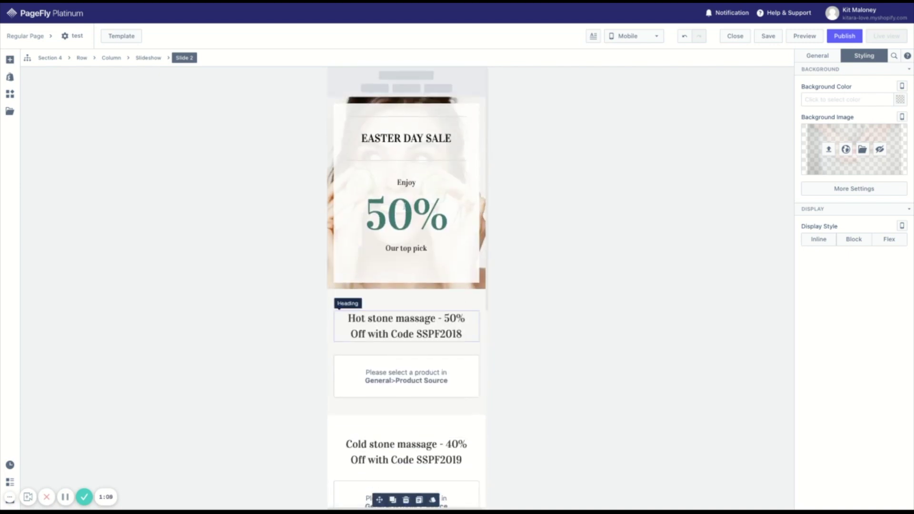
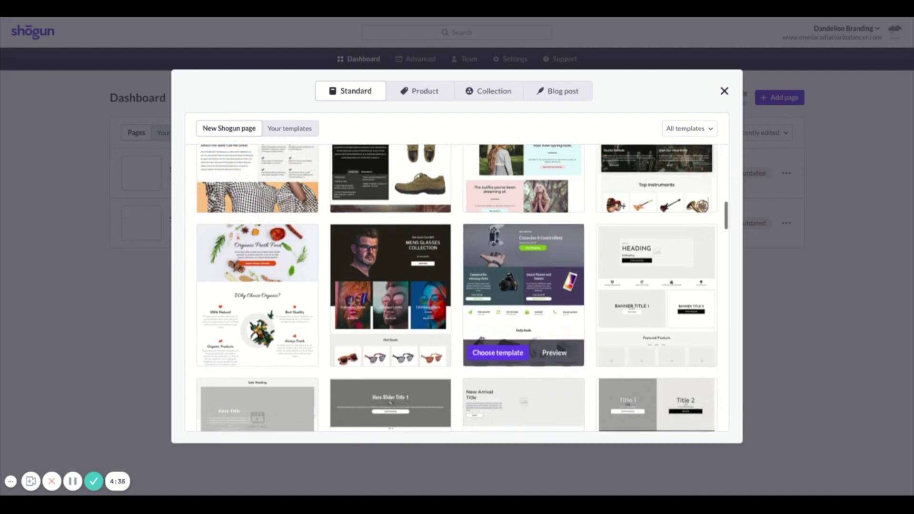
- In Shogun, look at the product and collection page options and browse the blog post templates
{"action": "left_click", "coordinate": [427, 91]}
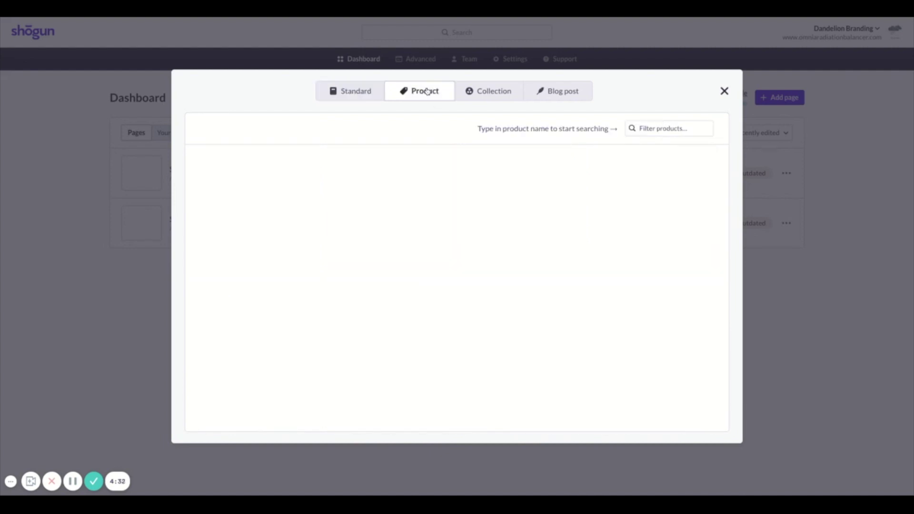
{"action": "left_click", "coordinate": [481, 96]}
{"action": "left_click", "coordinate": [563, 92]}
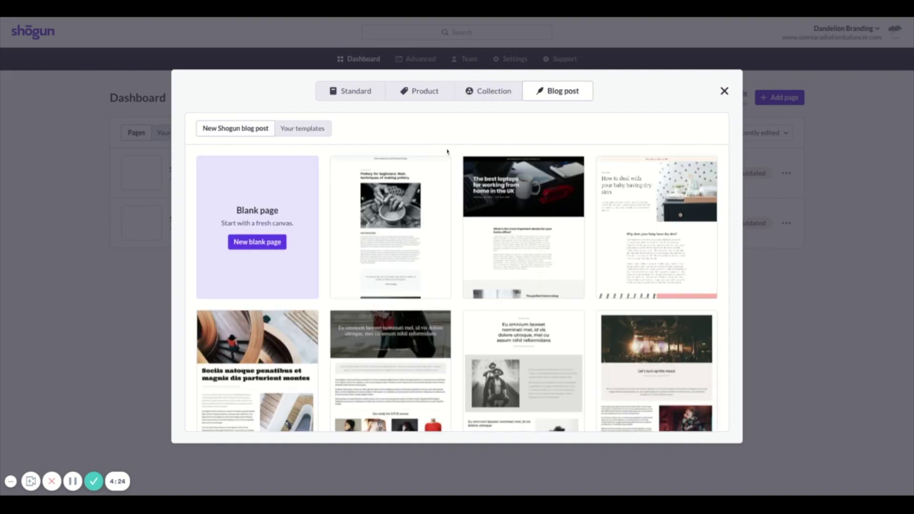
{"action": "scroll", "coordinate": [463, 217], "scroll_direction": "down", "scroll_amount": 1}
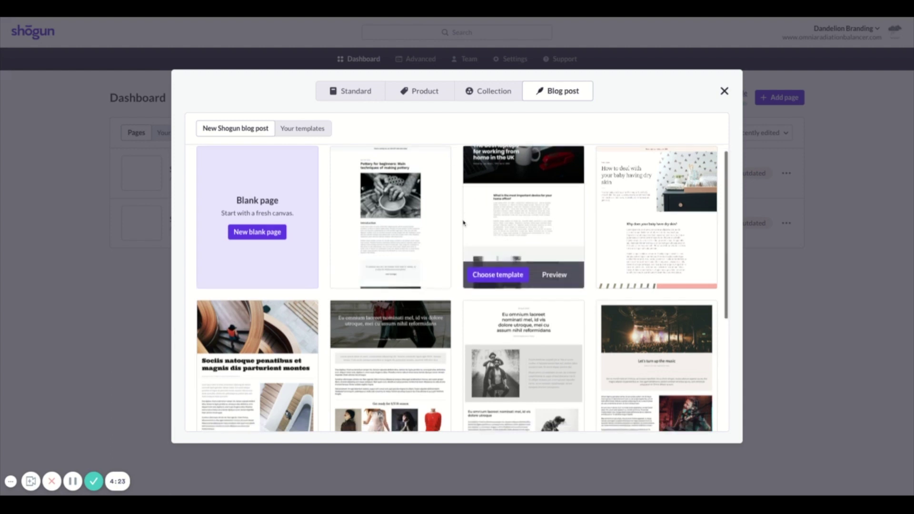
{"action": "mouse_move", "coordinate": [428, 236]}
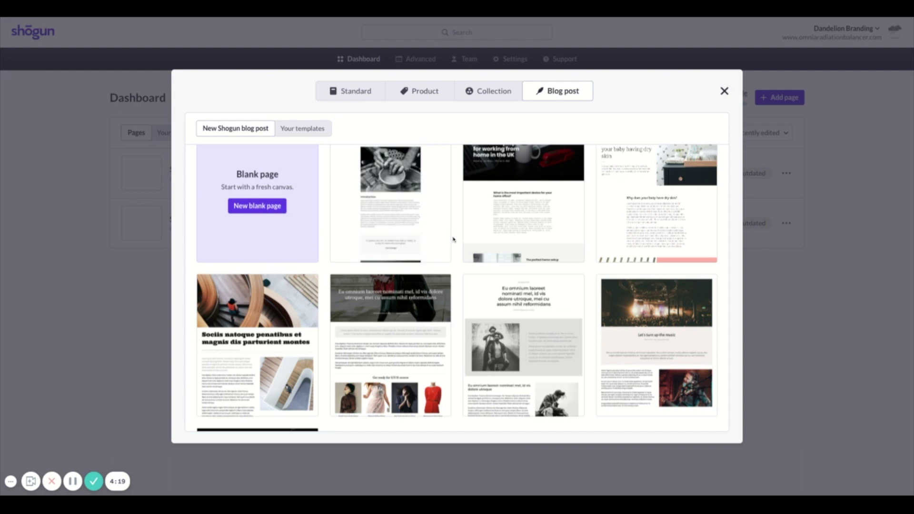
{"action": "scroll", "coordinate": [453, 240], "scroll_direction": "down", "scroll_amount": 3}
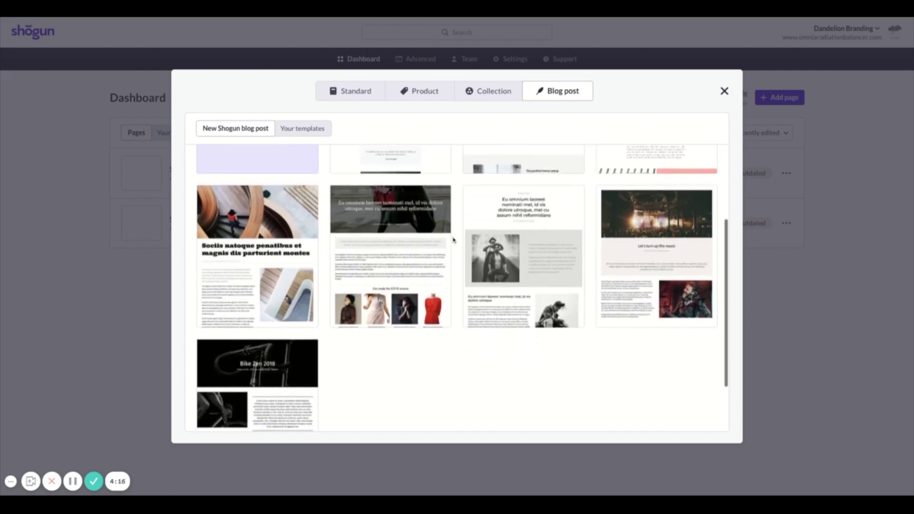
{"action": "scroll", "coordinate": [462, 288], "scroll_direction": "up", "scroll_amount": 3}
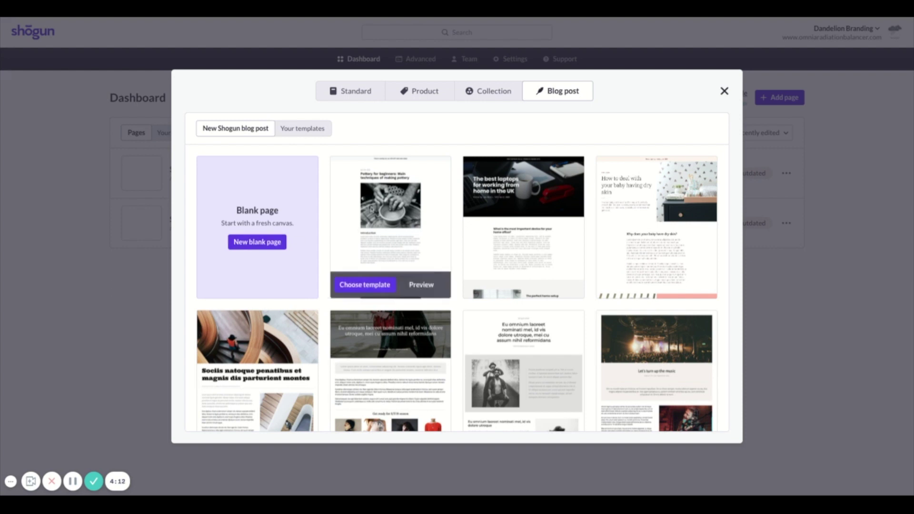
- Create a standard page named test from the "Unique and handmade" template, without the theme's header and footer
{"action": "left_click", "coordinate": [358, 89]}
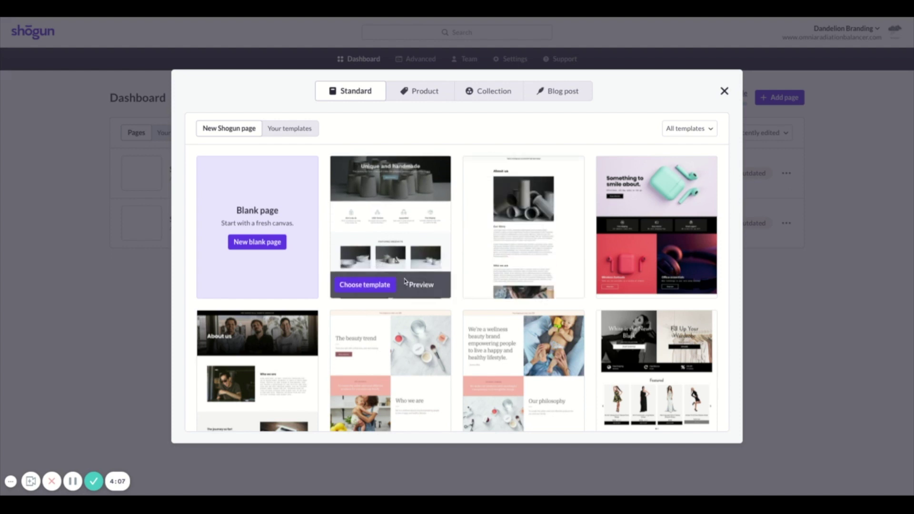
{"action": "left_click", "coordinate": [381, 286]}
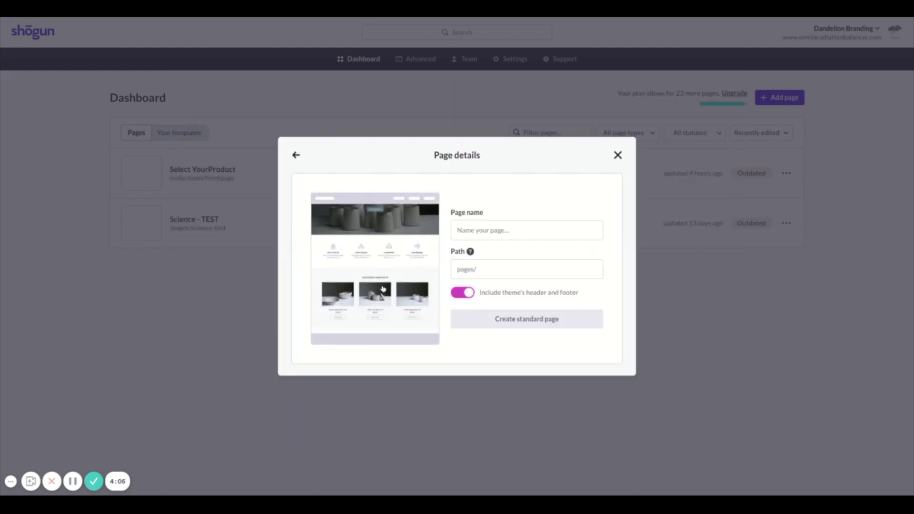
{"action": "left_click", "coordinate": [480, 227]}
{"action": "type", "text": "test"}
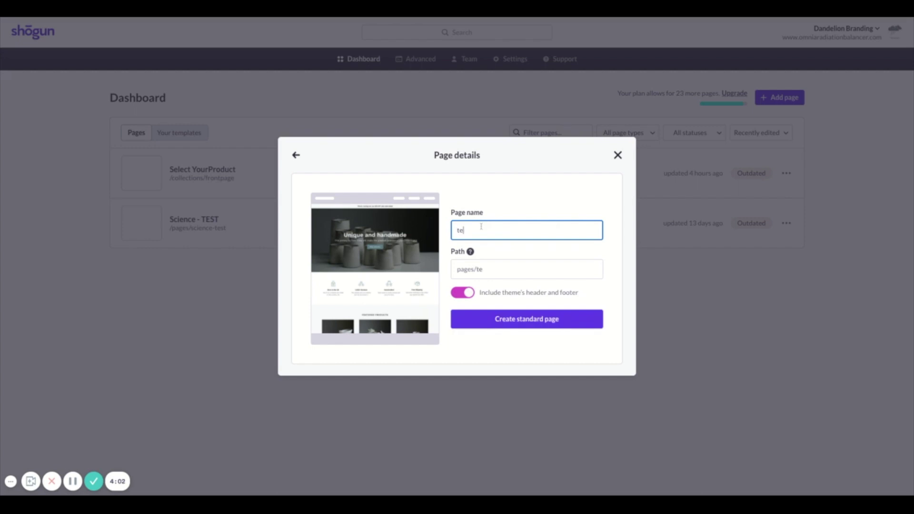
{"action": "left_click", "coordinate": [468, 296]}
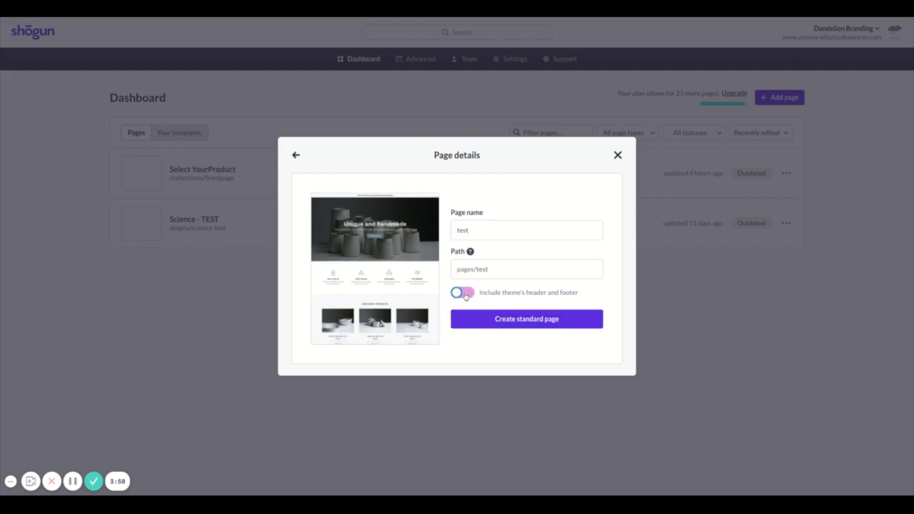
{"action": "left_click", "coordinate": [500, 326]}
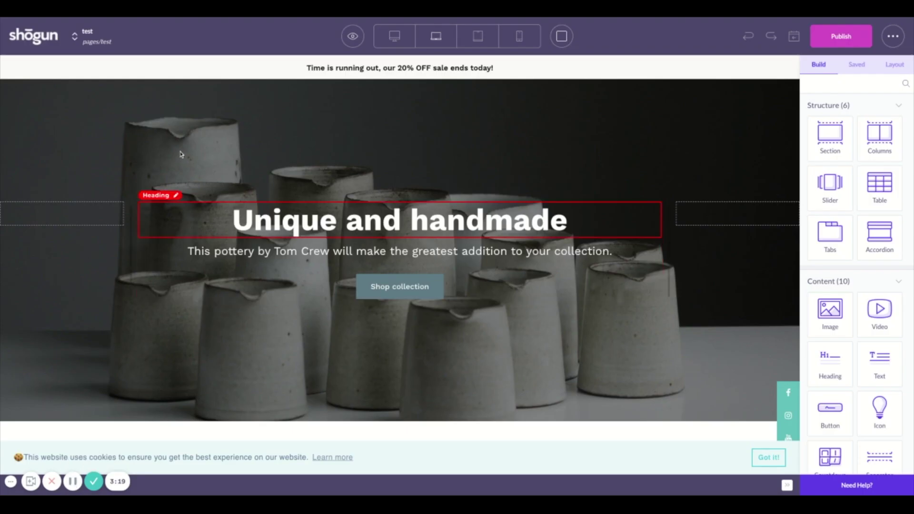
- Look through the new page from the hero banner past the featured products to the Shop Vases and Shop Cups sections
{"action": "scroll", "coordinate": [180, 154], "scroll_direction": "down", "scroll_amount": 3}
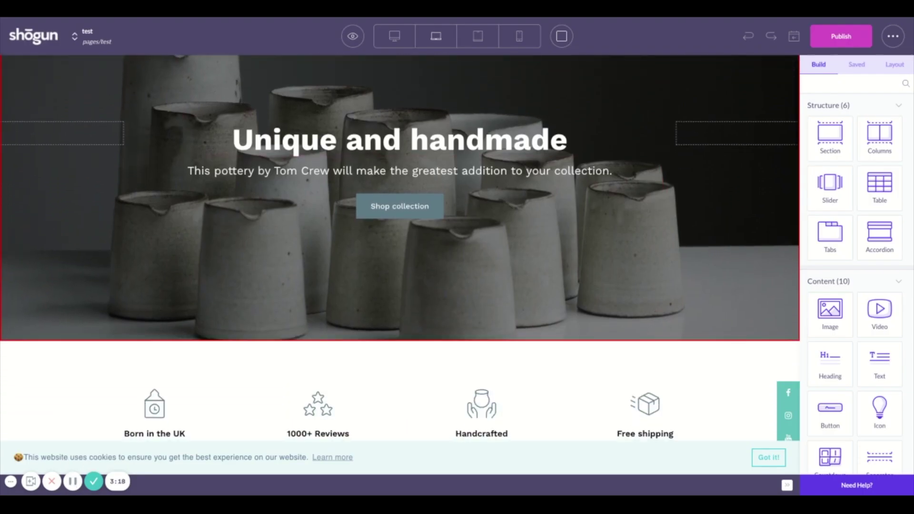
{"action": "scroll", "coordinate": [400, 238], "scroll_direction": "down", "scroll_amount": 3}
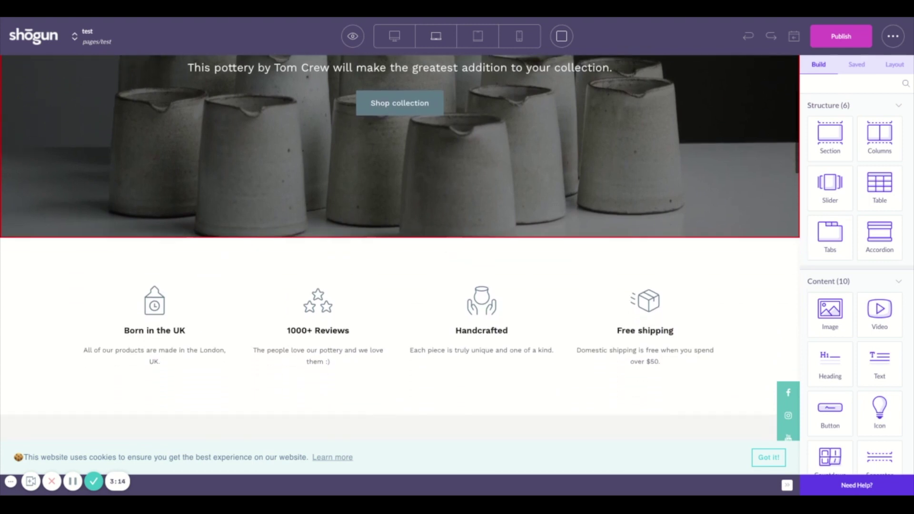
{"action": "scroll", "coordinate": [400, 234], "scroll_direction": "down", "scroll_amount": 3}
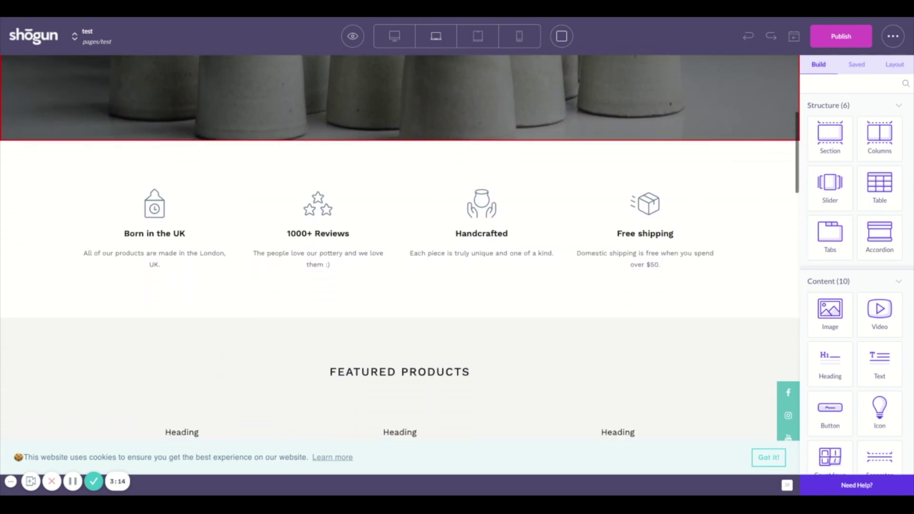
{"action": "scroll", "coordinate": [152, 149], "scroll_direction": "down", "scroll_amount": 3}
{"action": "scroll", "coordinate": [152, 148], "scroll_direction": "down", "scroll_amount": 3}
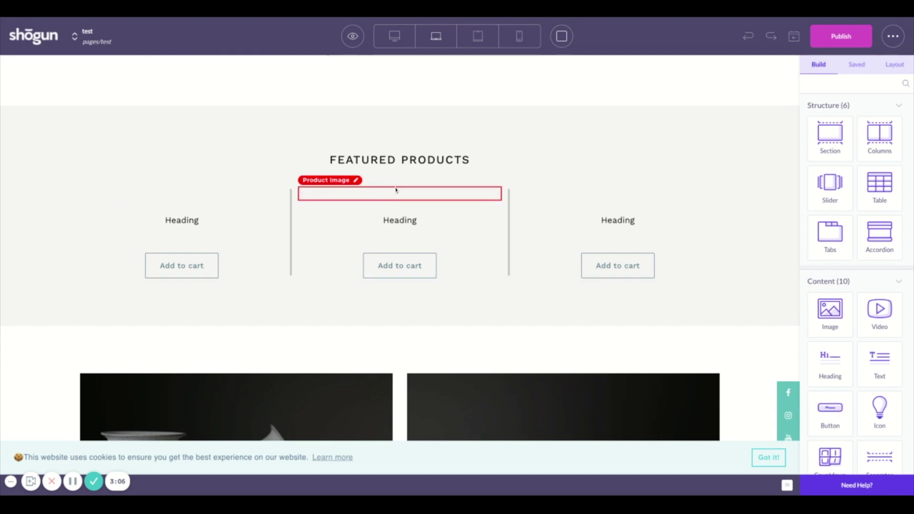
{"action": "scroll", "coordinate": [395, 190], "scroll_direction": "down", "scroll_amount": 5}
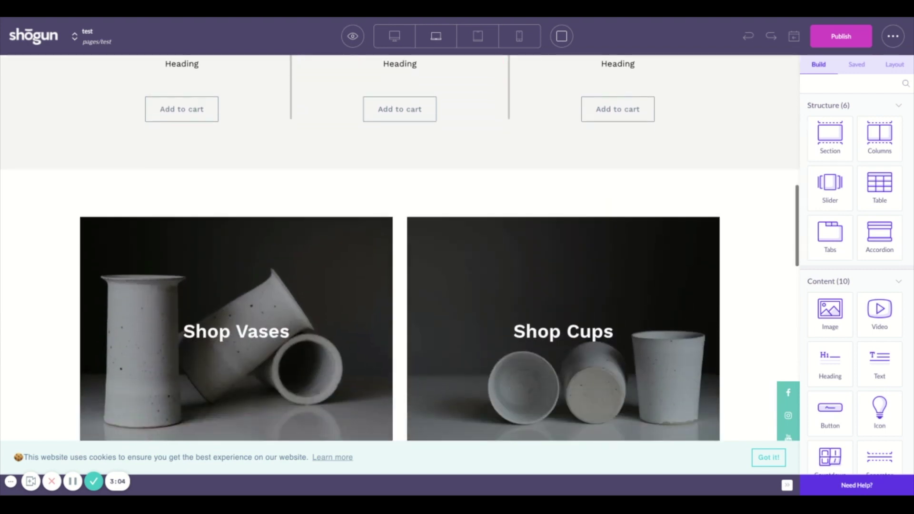
{"action": "scroll", "coordinate": [303, 209], "scroll_direction": "down", "scroll_amount": 1}
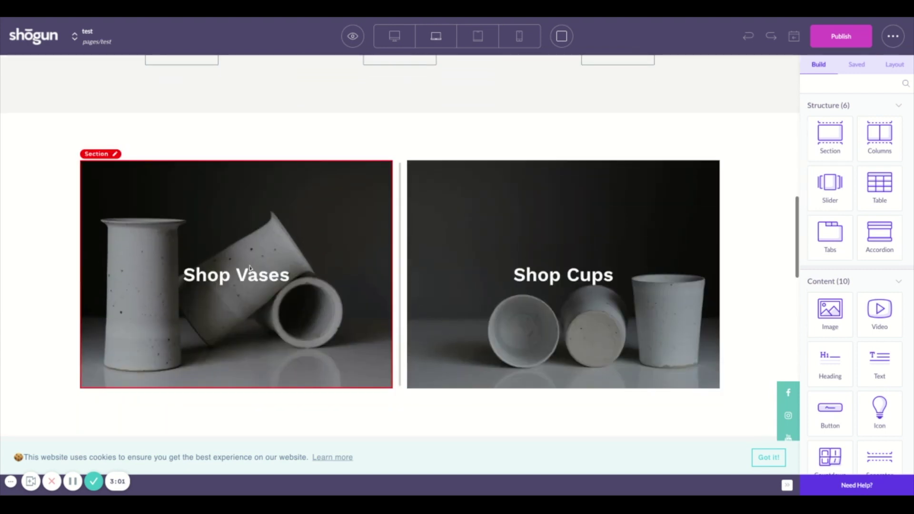
- Select the Shop Vases section and examine its link, vertical alignment, dimension and background controls
{"action": "left_click", "coordinate": [261, 196]}
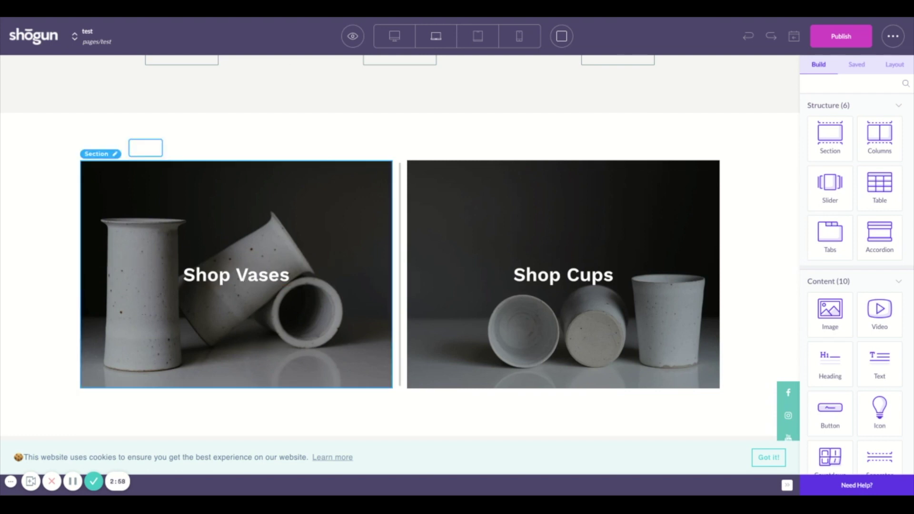
{"action": "scroll", "coordinate": [821, 166], "scroll_direction": "down", "scroll_amount": 2}
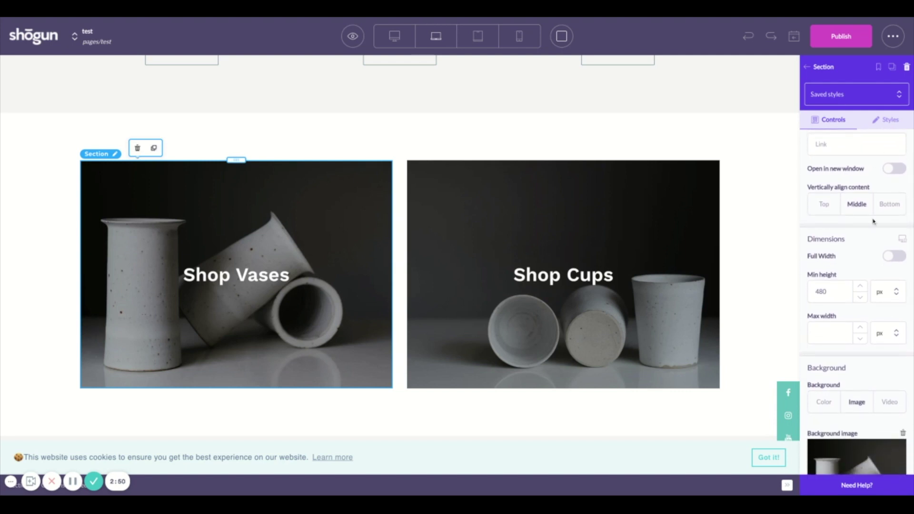
{"action": "scroll", "coordinate": [874, 222], "scroll_direction": "down", "scroll_amount": 2}
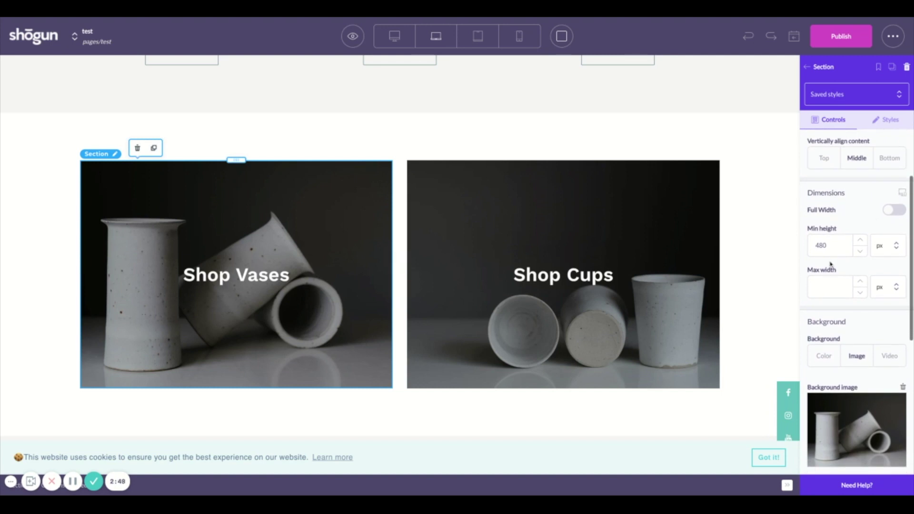
{"action": "scroll", "coordinate": [875, 324], "scroll_direction": "down", "scroll_amount": 4}
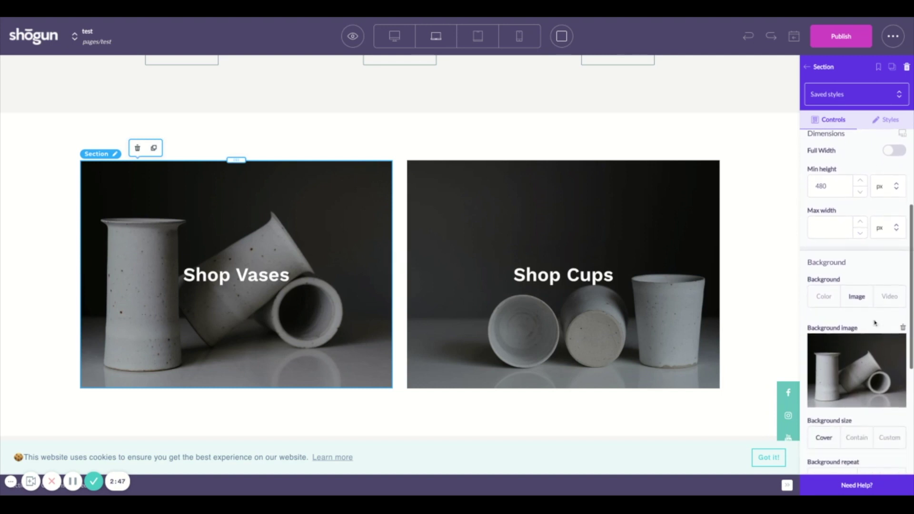
{"action": "scroll", "coordinate": [857, 298], "scroll_direction": "down", "scroll_amount": 3}
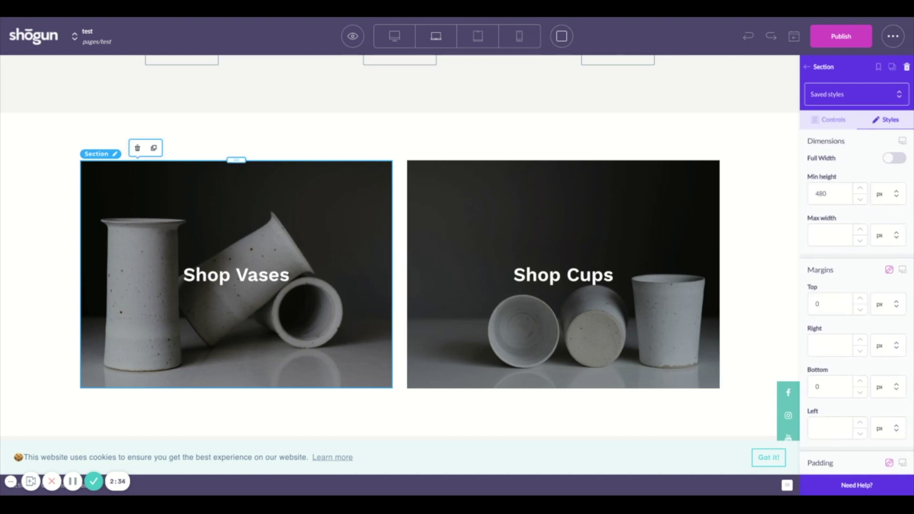
- Examine the Shop Vases section's margin, padding, border and box shadow styling options
{"action": "scroll", "coordinate": [869, 187], "scroll_direction": "down", "scroll_amount": 5}
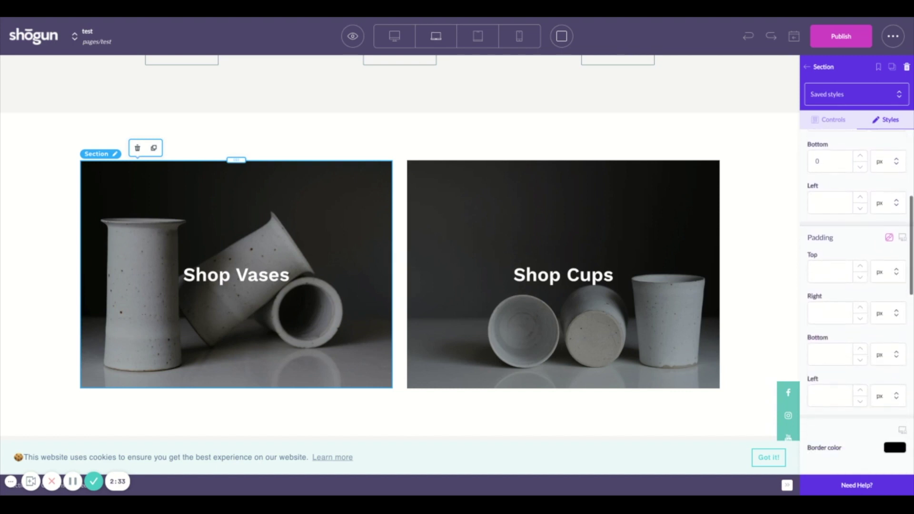
{"action": "scroll", "coordinate": [857, 285], "scroll_direction": "down", "scroll_amount": 3}
{"action": "scroll", "coordinate": [857, 300], "scroll_direction": "down", "scroll_amount": 3}
{"action": "scroll", "coordinate": [857, 300], "scroll_direction": "down", "scroll_amount": 1}
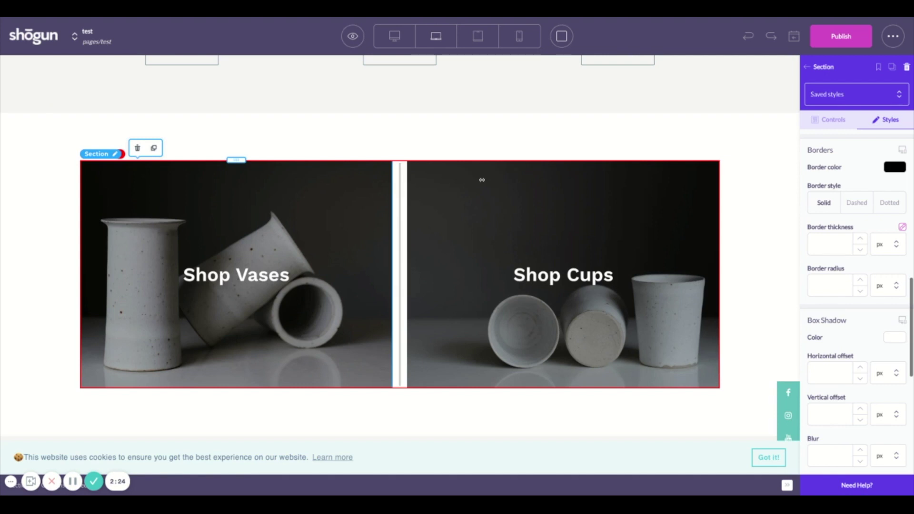
- View the settings of the columns holding Shop Vases and Shop Cups, and of the Shop collection button under Limited Edition
{"action": "left_click", "coordinate": [402, 203]}
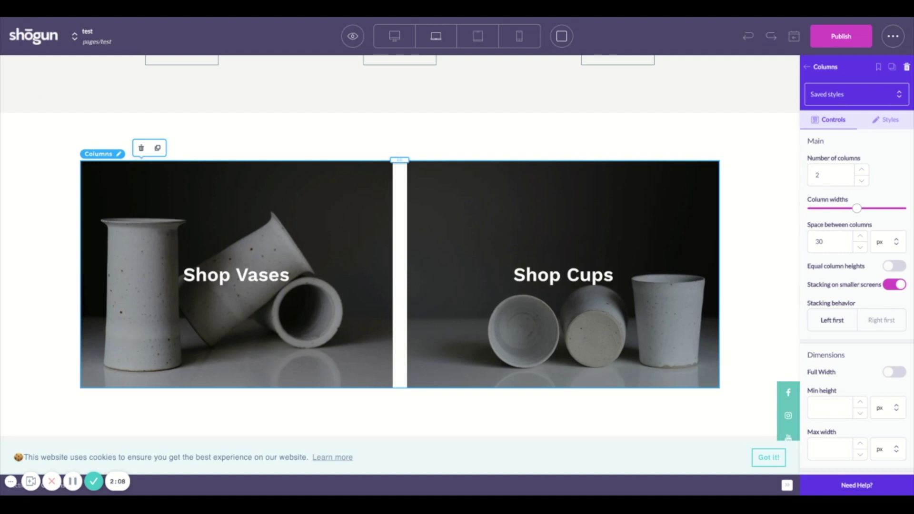
{"action": "scroll", "coordinate": [586, 227], "scroll_direction": "down", "scroll_amount": 2}
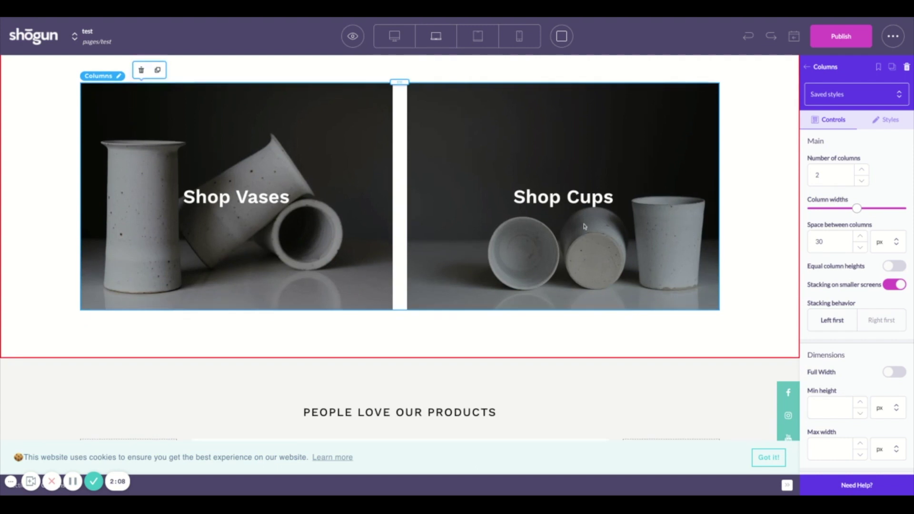
{"action": "scroll", "coordinate": [602, 217], "scroll_direction": "down", "scroll_amount": 3}
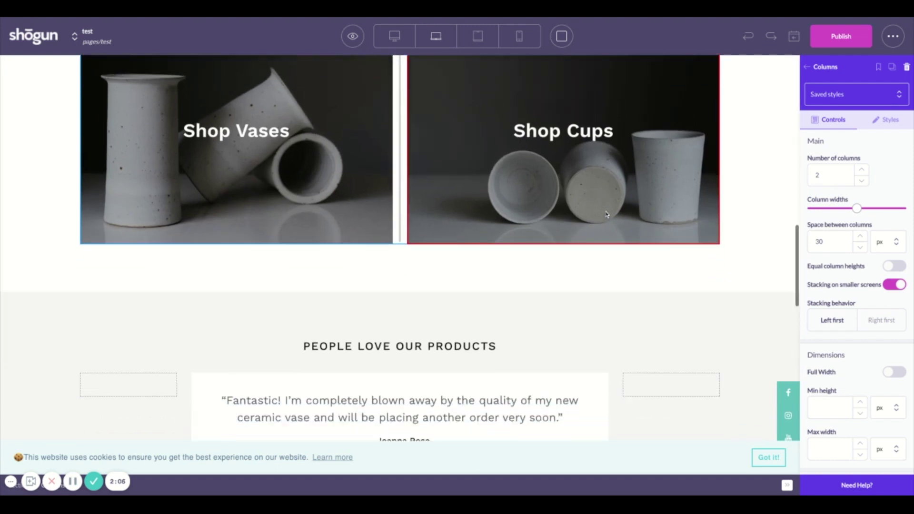
{"action": "scroll", "coordinate": [606, 213], "scroll_direction": "down", "scroll_amount": 3}
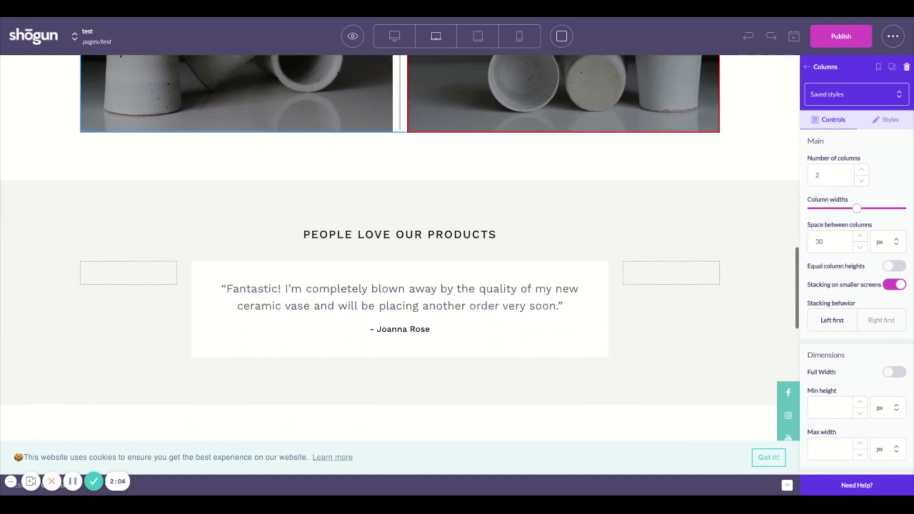
{"action": "scroll", "coordinate": [400, 247], "scroll_direction": "down", "scroll_amount": 5}
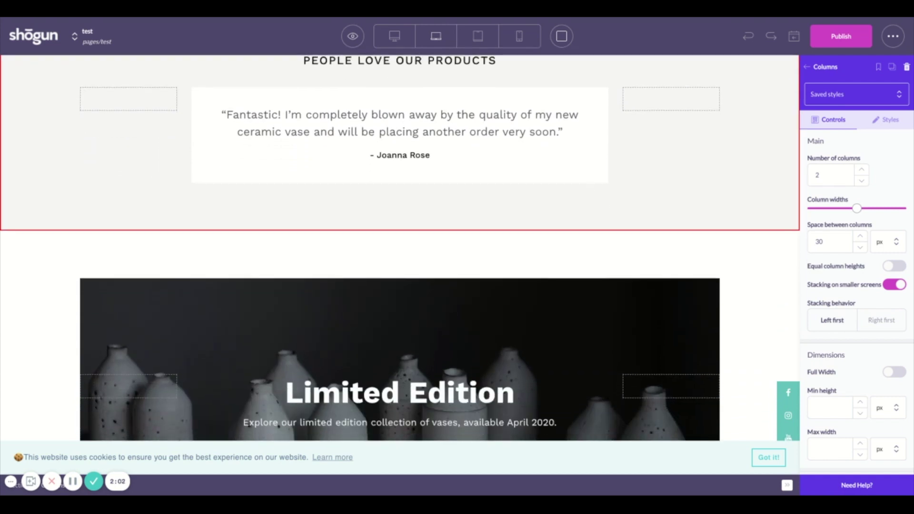
{"action": "scroll", "coordinate": [569, 243], "scroll_direction": "down", "scroll_amount": 2}
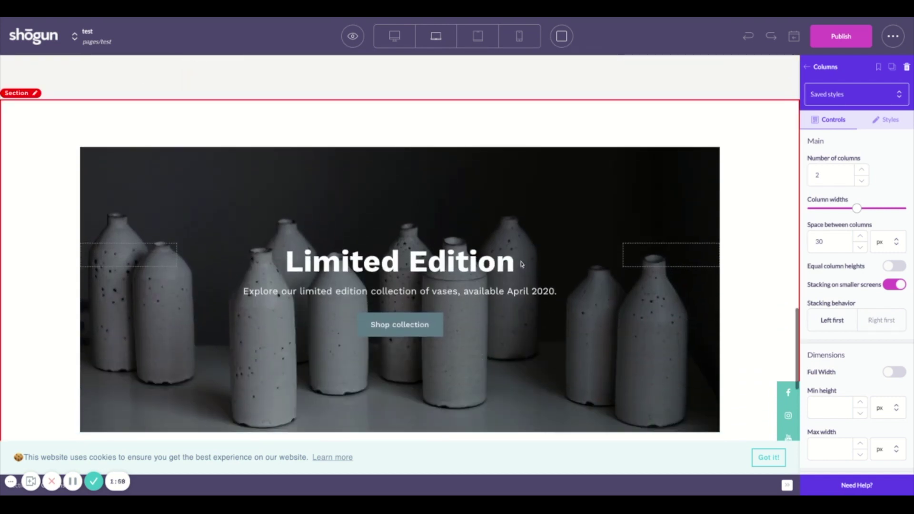
{"action": "left_click", "coordinate": [434, 335]}
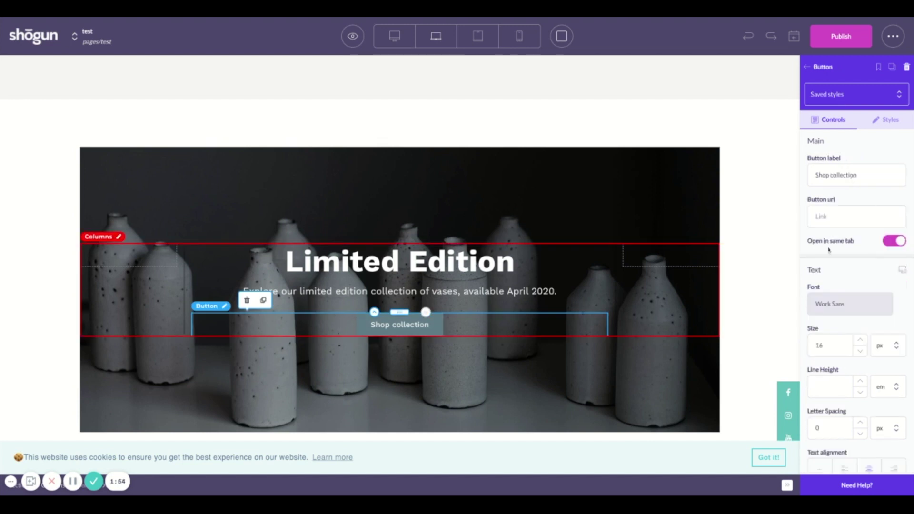
- Examine the Shop collection button's text, dimension, hover and active style settings
{"action": "scroll", "coordinate": [873, 263], "scroll_direction": "down", "scroll_amount": 3}
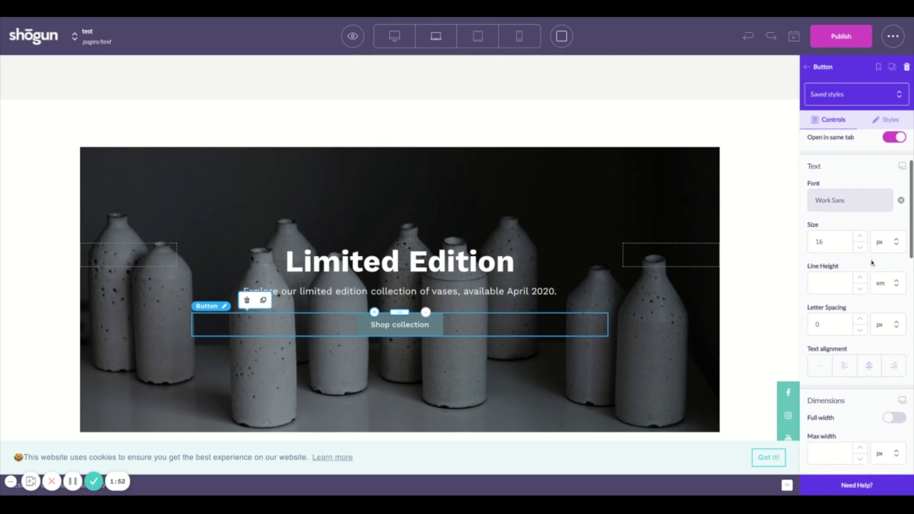
{"action": "scroll", "coordinate": [873, 263], "scroll_direction": "down", "scroll_amount": 1}
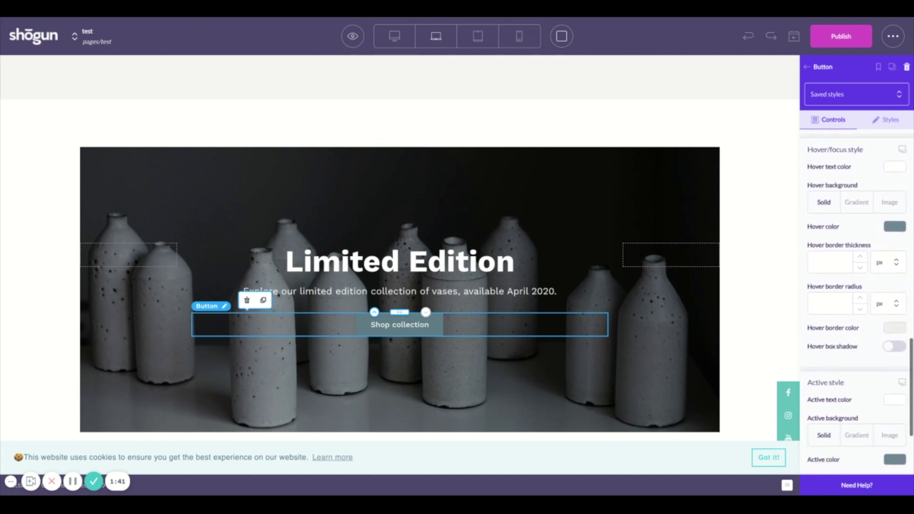
{"action": "scroll", "coordinate": [858, 300], "scroll_direction": "down", "scroll_amount": 3}
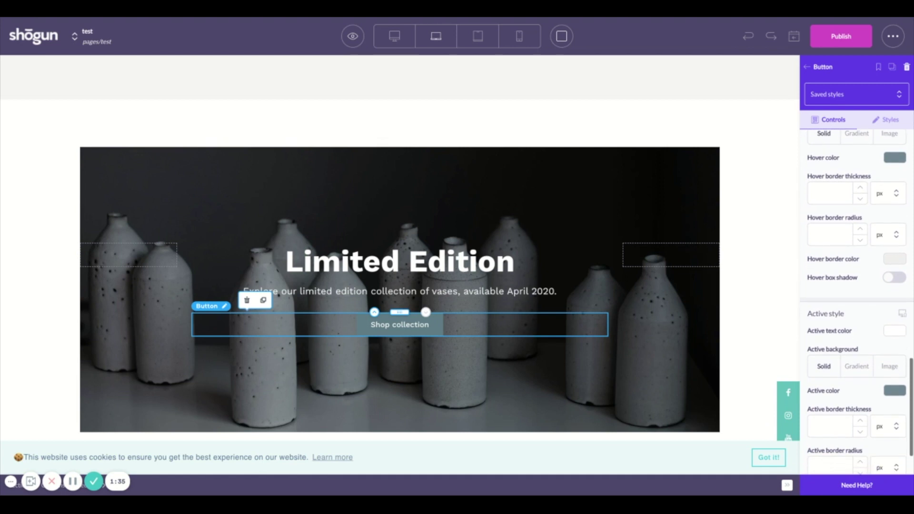
{"action": "scroll", "coordinate": [857, 300], "scroll_direction": "down", "scroll_amount": 1}
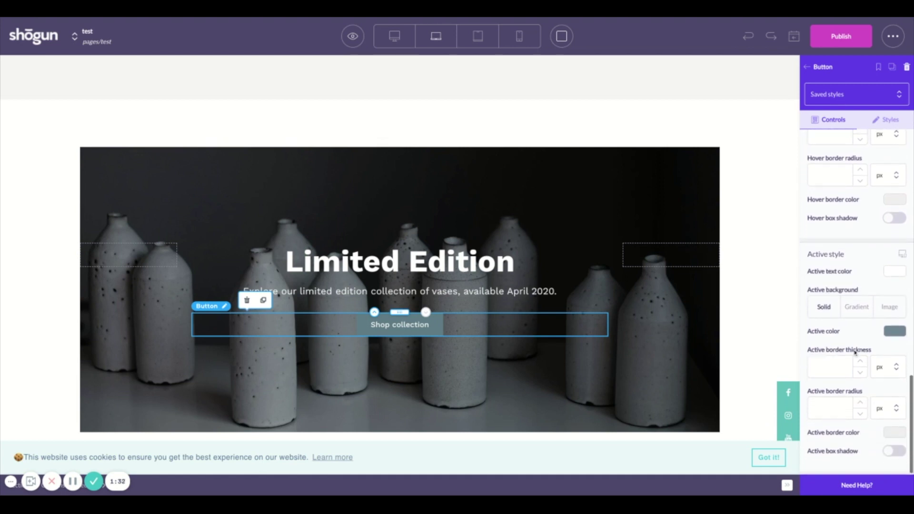
{"action": "scroll", "coordinate": [657, 316], "scroll_direction": "down", "scroll_amount": 3}
- Look through the rest of the page, from Limited Edition past the gallery to the mailing list form
{"action": "scroll", "coordinate": [657, 316], "scroll_direction": "down", "scroll_amount": 6}
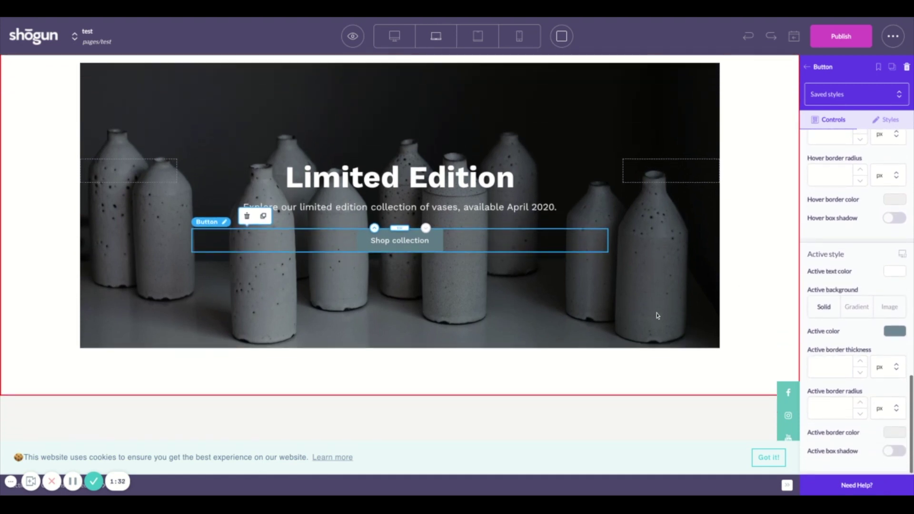
{"action": "scroll", "coordinate": [657, 316], "scroll_direction": "down", "scroll_amount": 3}
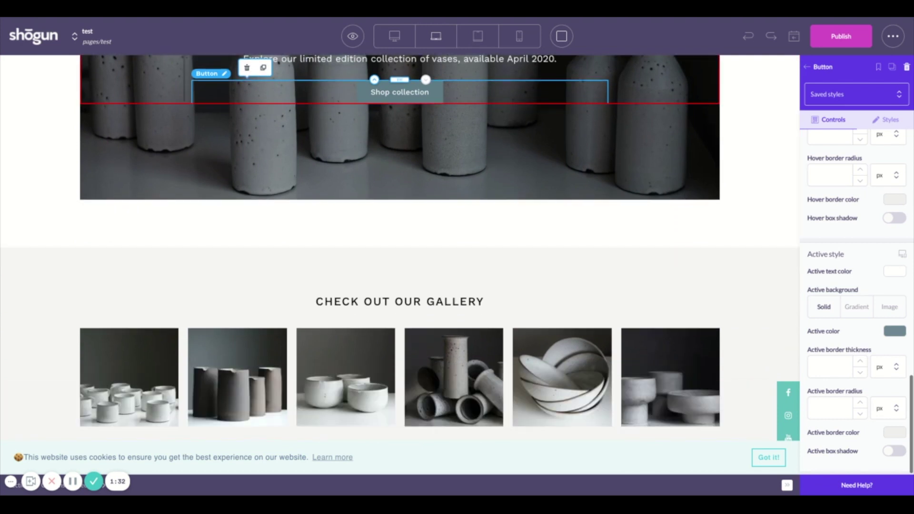
{"action": "scroll", "coordinate": [400, 250], "scroll_direction": "down", "scroll_amount": 2}
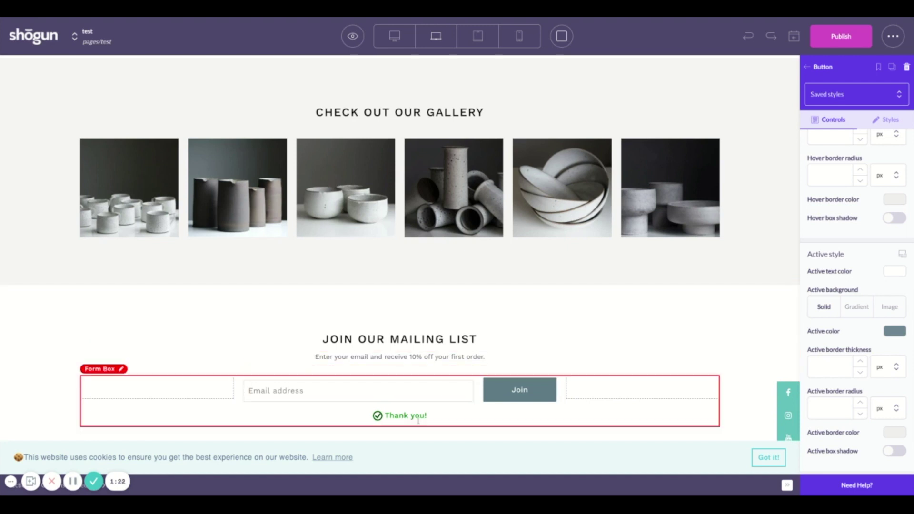
{"action": "scroll", "coordinate": [444, 292], "scroll_direction": "up", "scroll_amount": 2}
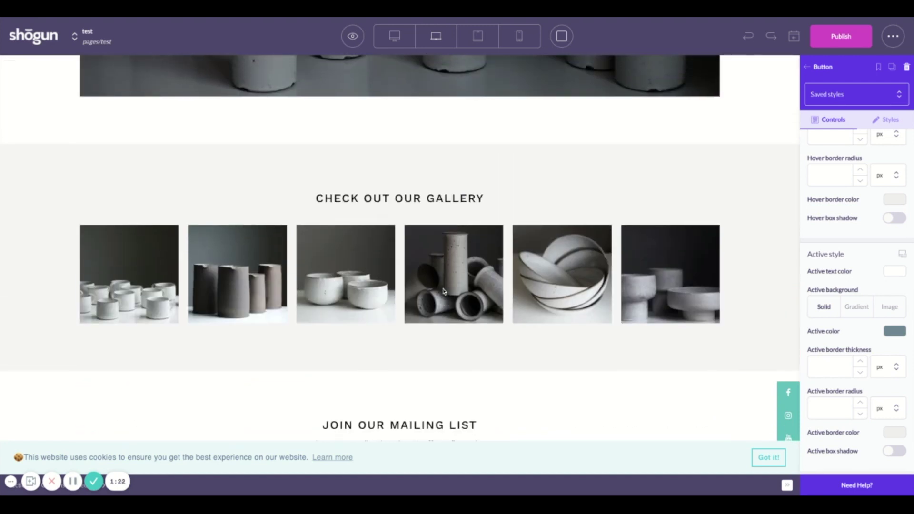
- Switch to the mobile preview, dismiss its notice and look over the page from the mailing list back to Limited Edition
{"action": "left_click", "coordinate": [520, 37]}
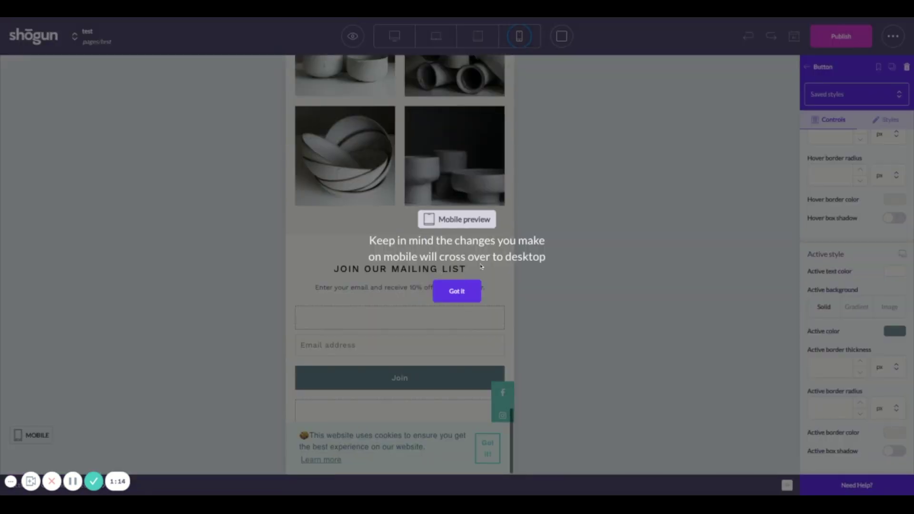
{"action": "left_click", "coordinate": [461, 297]}
{"action": "scroll", "coordinate": [400, 252], "scroll_direction": "up", "scroll_amount": 10}
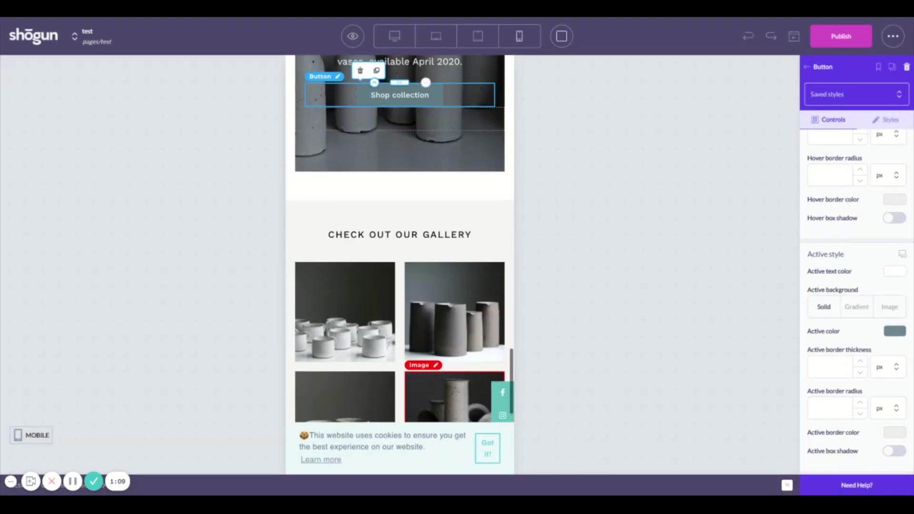
{"action": "scroll", "coordinate": [400, 251], "scroll_direction": "up", "scroll_amount": 5}
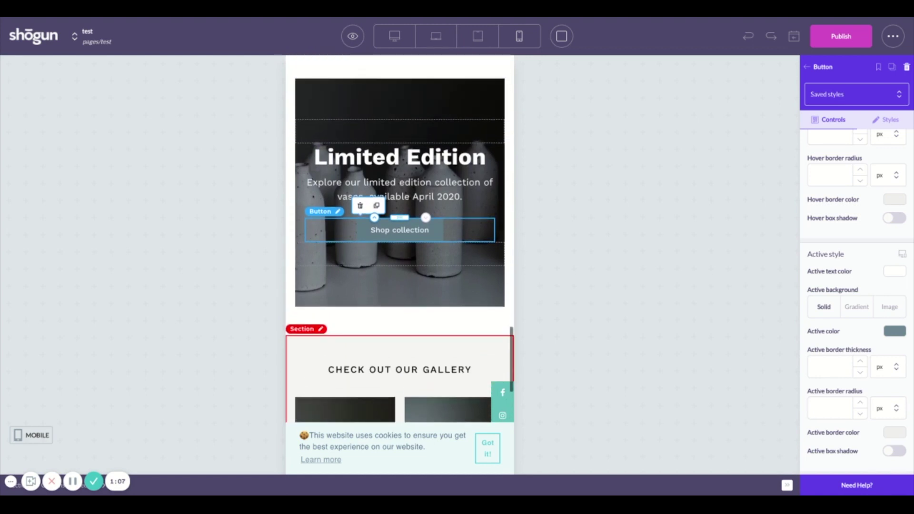
{"action": "scroll", "coordinate": [467, 134], "scroll_direction": "up", "scroll_amount": 1}
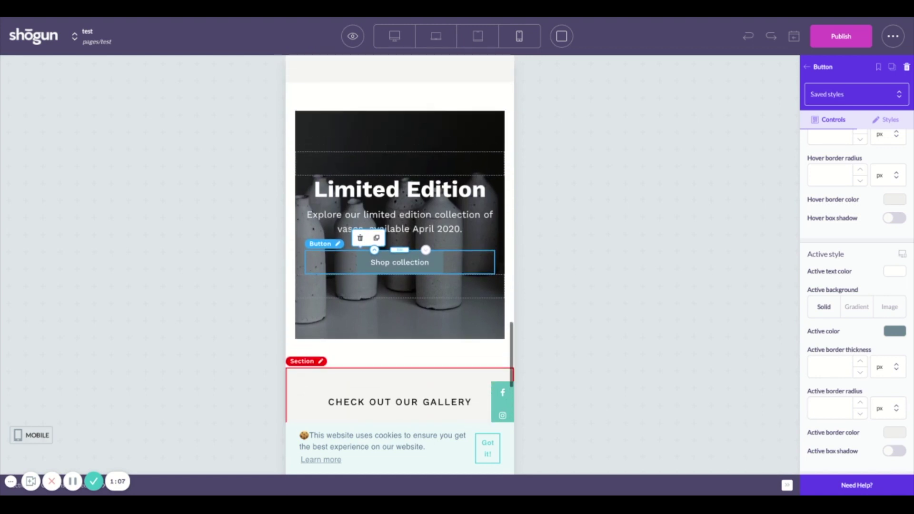
- Select the Limited Edition section and examine its alignment, dimension and background image controls in the mobile view
{"action": "left_click", "coordinate": [466, 133]}
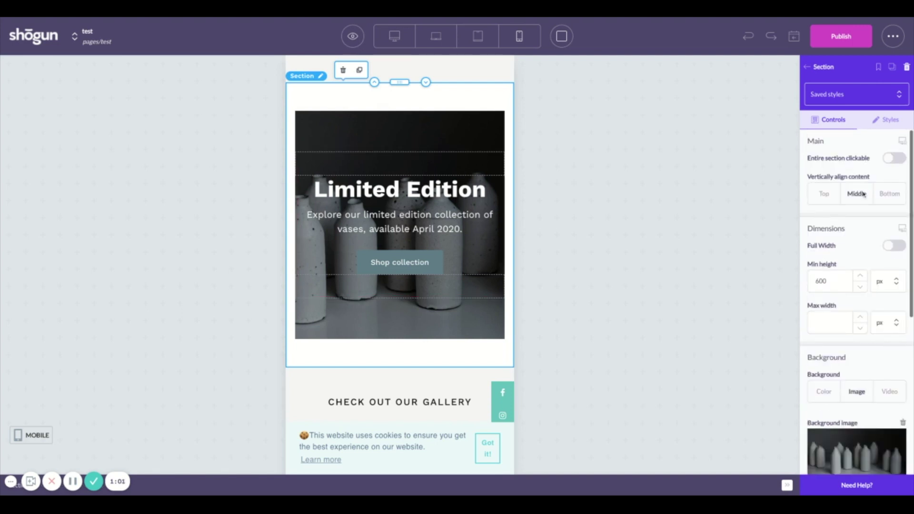
{"action": "scroll", "coordinate": [857, 190], "scroll_direction": "down", "scroll_amount": 5}
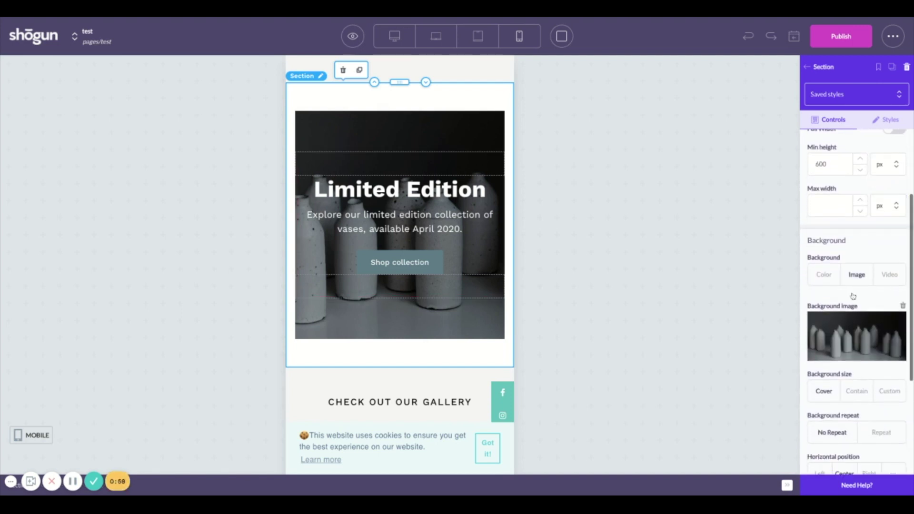
{"action": "scroll", "coordinate": [860, 331], "scroll_direction": "down", "scroll_amount": 2}
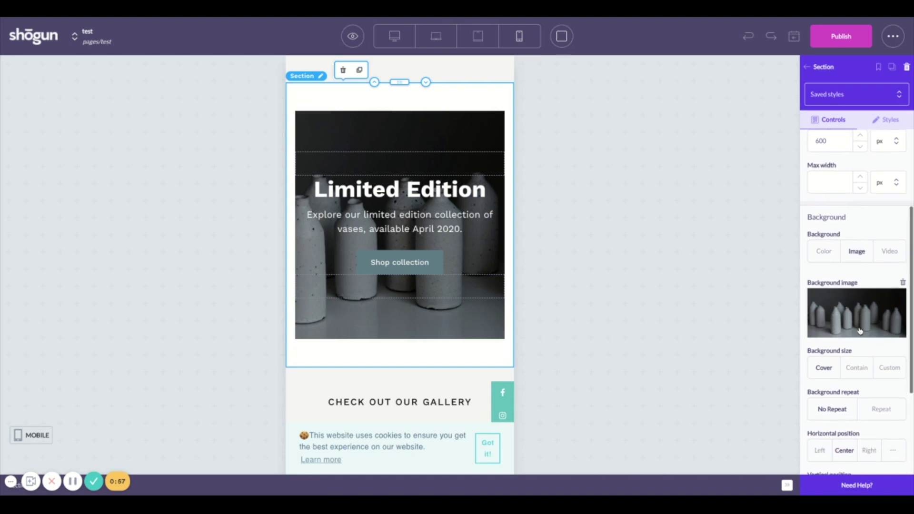
{"action": "scroll", "coordinate": [881, 309], "scroll_direction": "down", "scroll_amount": 3}
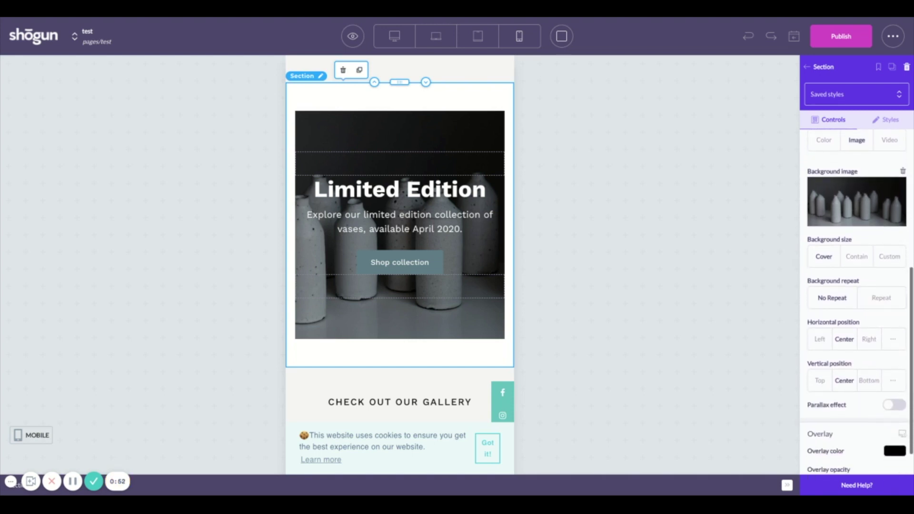
- Try the parallax effect on the Limited Edition section's background image, then turn it off again
{"action": "left_click", "coordinate": [894, 407]}
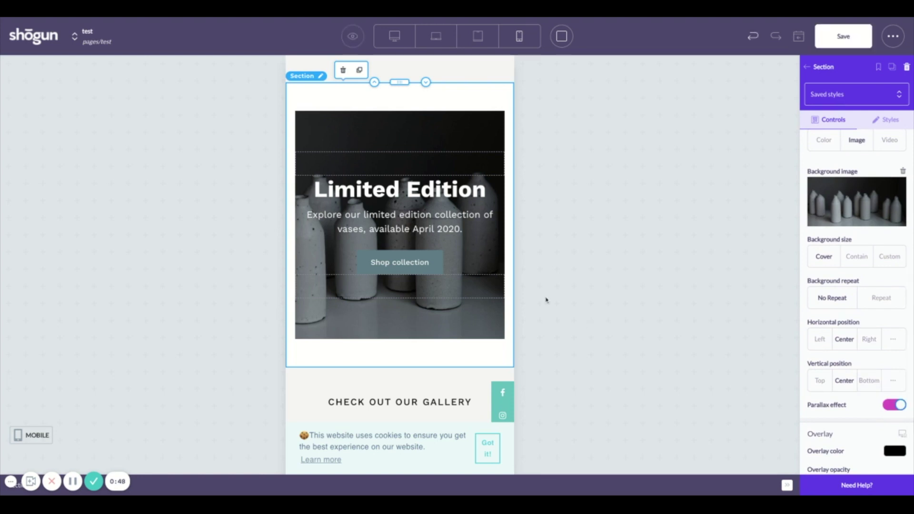
{"action": "scroll", "coordinate": [451, 181], "scroll_direction": "up", "scroll_amount": 2}
{"action": "scroll", "coordinate": [451, 181], "scroll_direction": "down", "scroll_amount": 2}
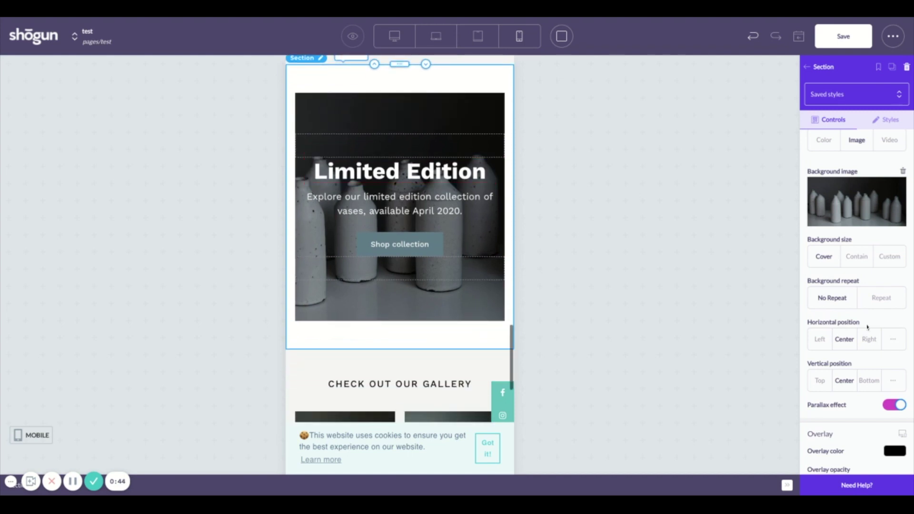
{"action": "left_click", "coordinate": [893, 406]}
- Review the Limited Edition section's overlay, alignment and dimension settings, and view the gallery below it
{"action": "scroll", "coordinate": [899, 408], "scroll_direction": "down", "scroll_amount": 2}
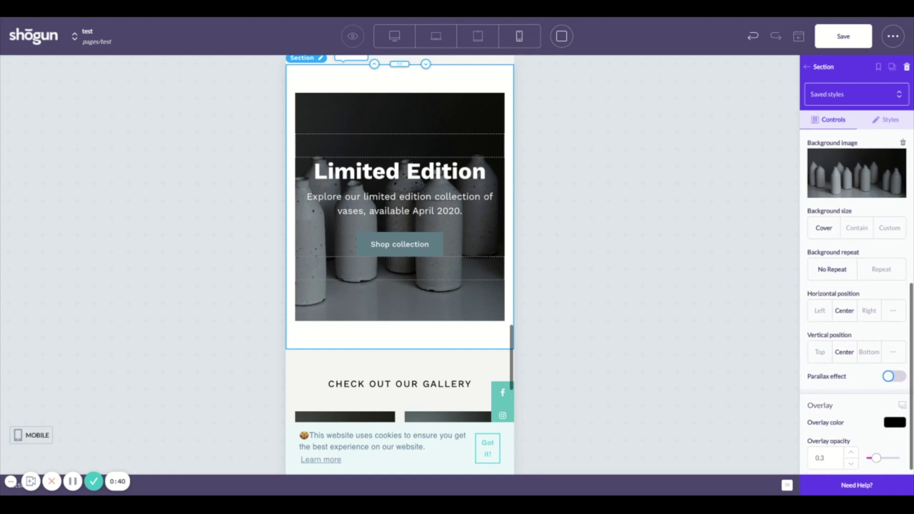
{"action": "scroll", "coordinate": [857, 302], "scroll_direction": "up", "scroll_amount": 6}
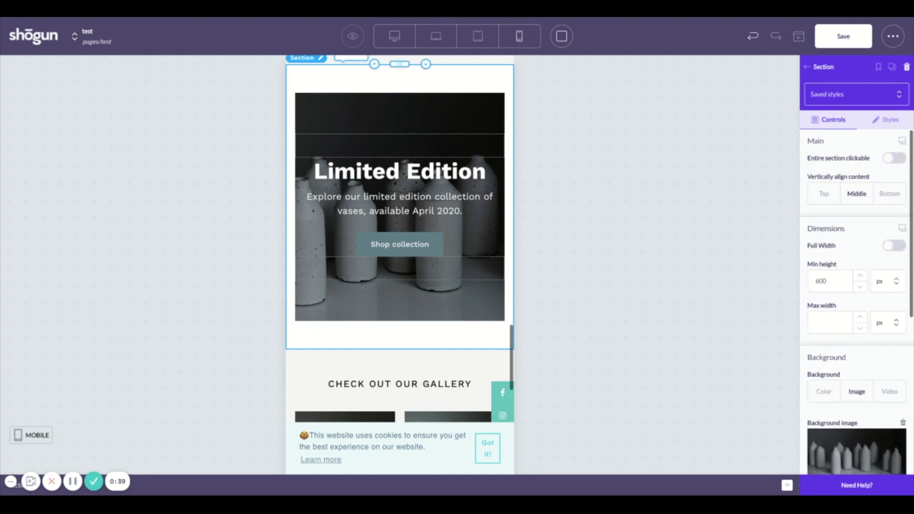
{"action": "scroll", "coordinate": [353, 344], "scroll_direction": "down", "scroll_amount": 5}
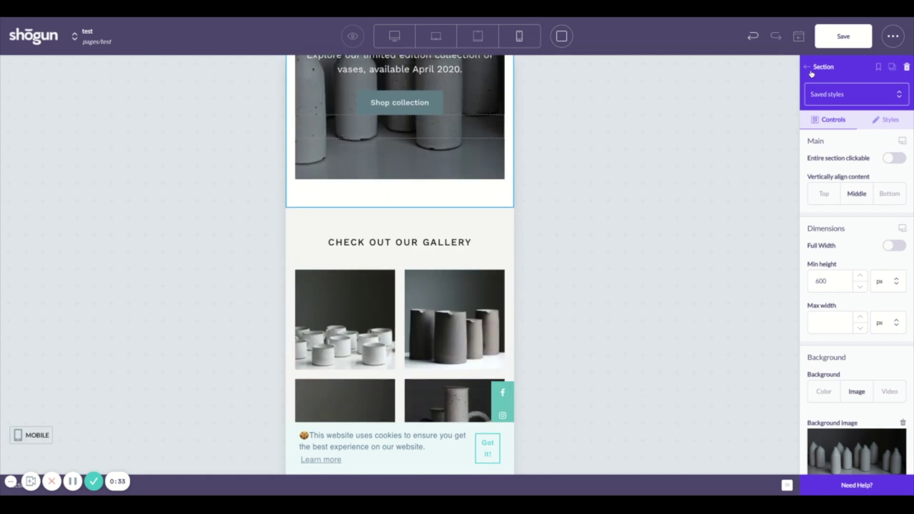
- Leave the section settings and browse the element library's Content, Shopify, Forms and Social groups
{"action": "left_click", "coordinate": [811, 72]}
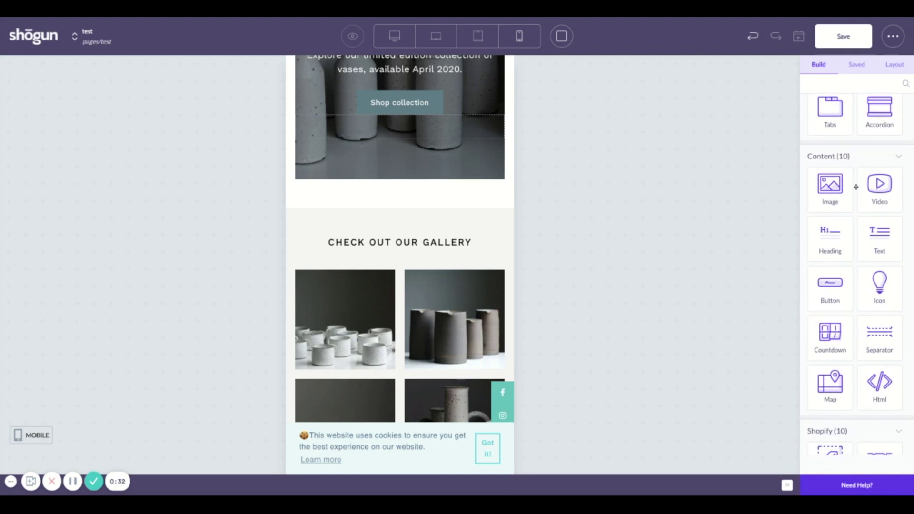
{"action": "scroll", "coordinate": [856, 187], "scroll_direction": "down", "scroll_amount": 1}
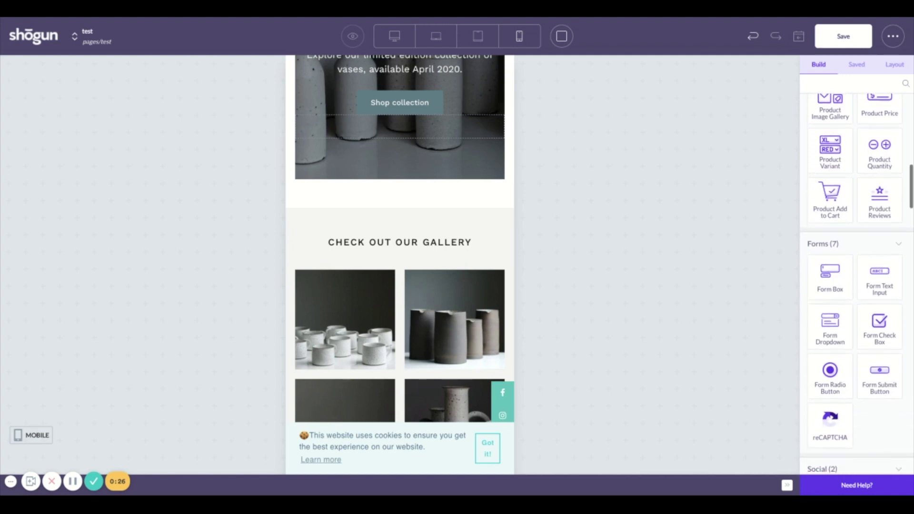
{"action": "scroll", "coordinate": [856, 266], "scroll_direction": "down", "scroll_amount": 3}
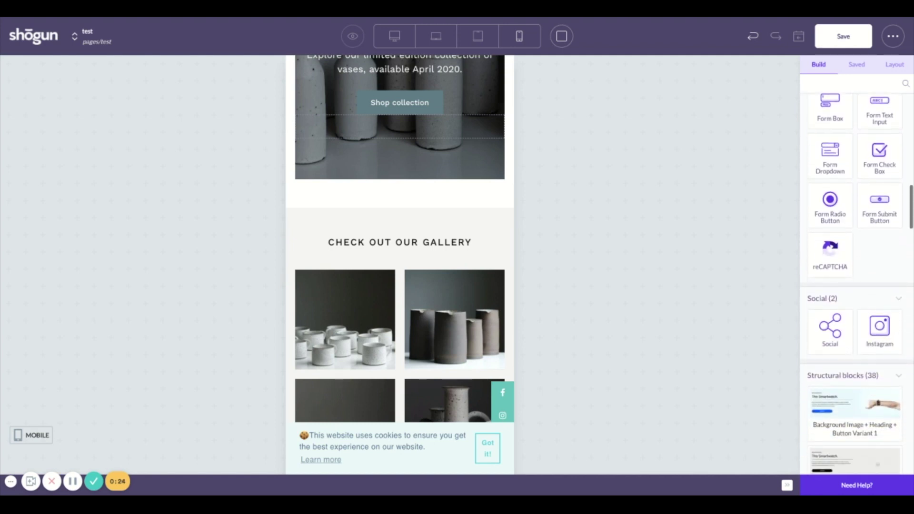
{"action": "scroll", "coordinate": [857, 267], "scroll_direction": "down", "scroll_amount": 2}
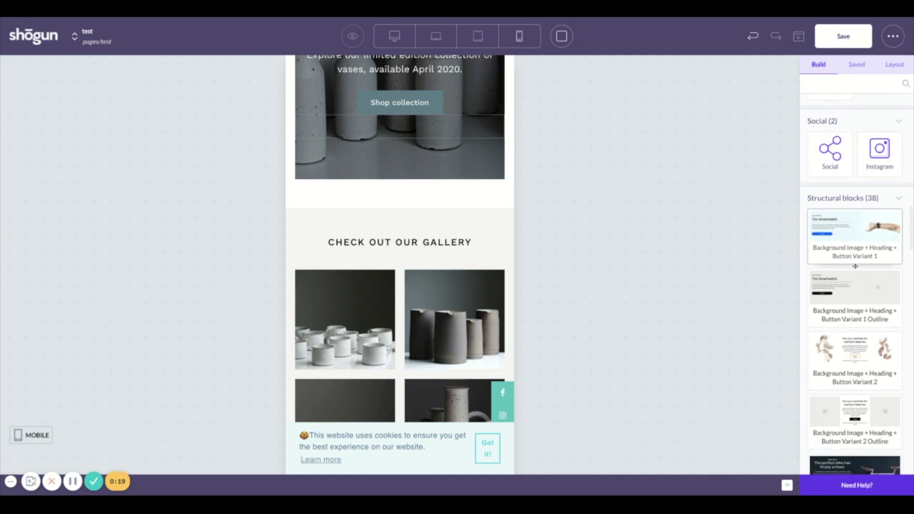
- Look through the structural blocks and try to place Contact Block 1 at the gallery heading on the mobile page
{"action": "scroll", "coordinate": [855, 266], "scroll_direction": "down", "scroll_amount": 1}
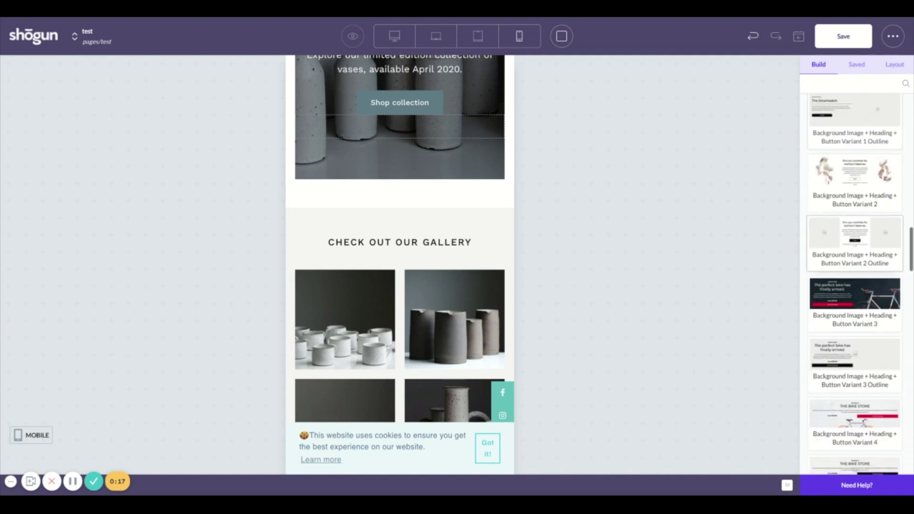
{"action": "scroll", "coordinate": [856, 243], "scroll_direction": "down", "scroll_amount": 4}
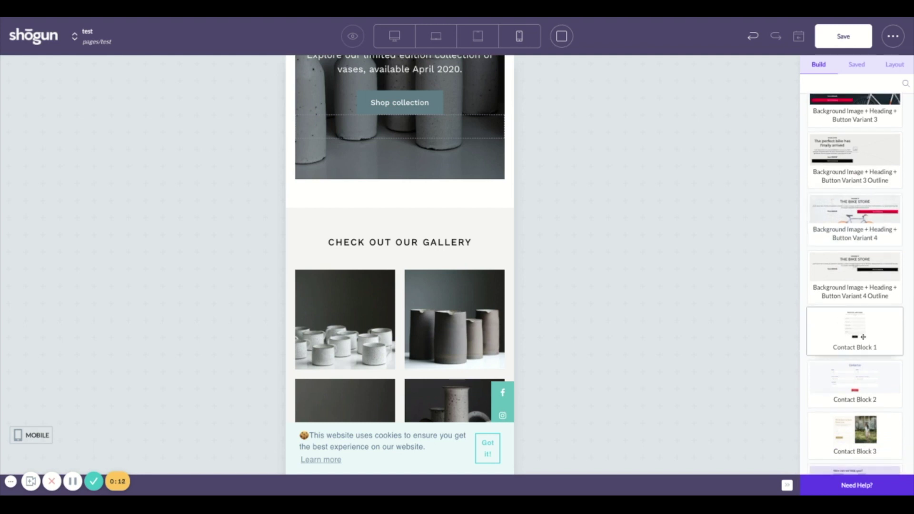
{"action": "left_click_drag", "start_coordinate": [863, 337], "coordinate": [393, 245]}
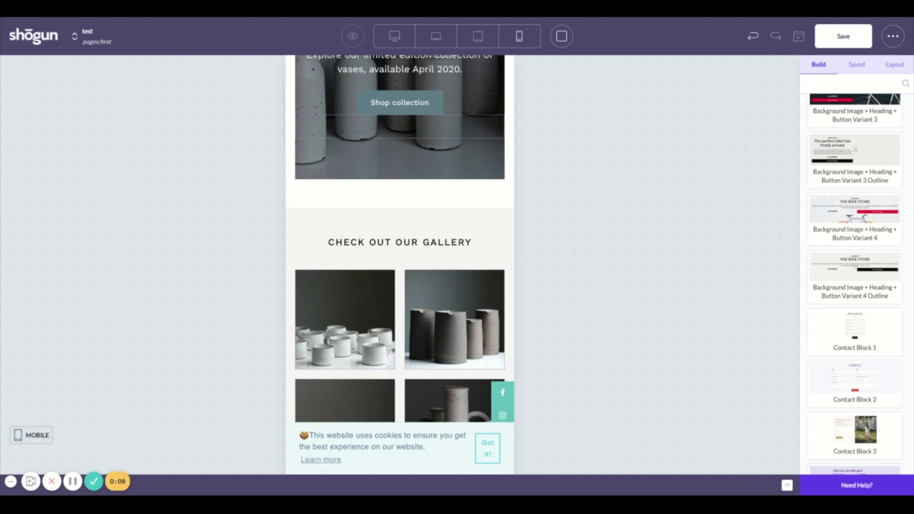